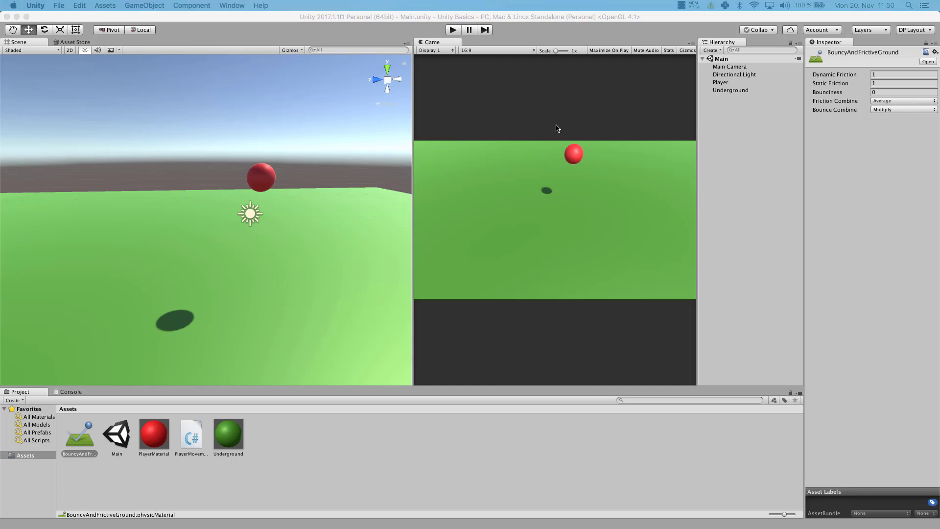
Step: Inspect the physic material assigned to the colliders of the Underground and Player objects
{"action": "left_click", "coordinate": [347, 433]}
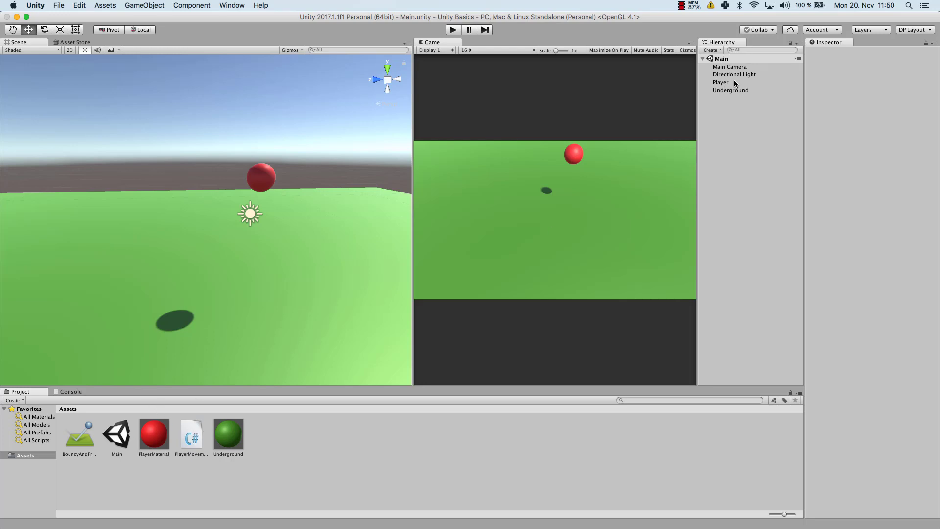
{"action": "left_click", "coordinate": [724, 91]}
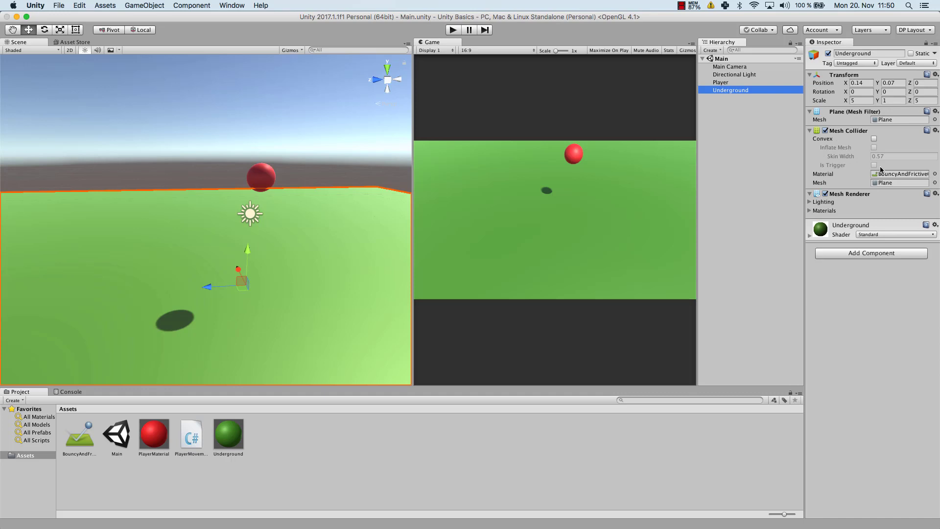
{"action": "left_click", "coordinate": [723, 83]}
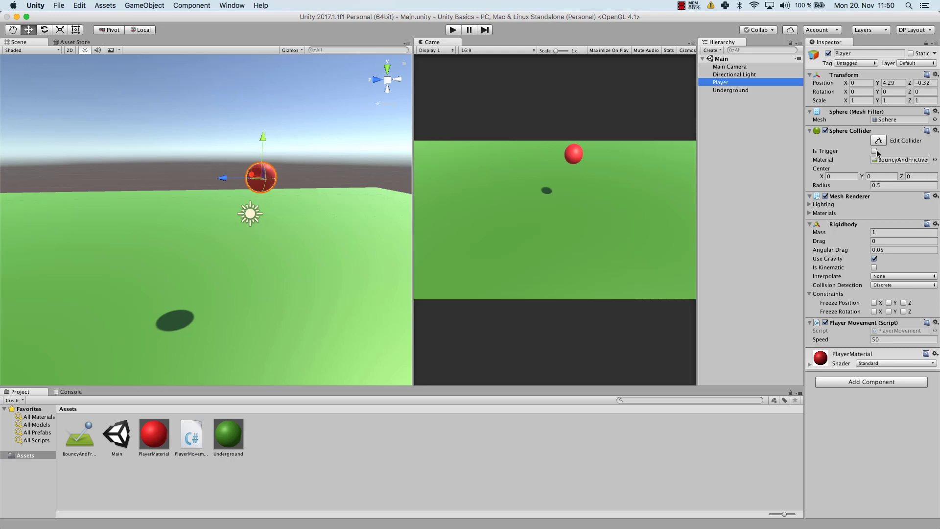
Step: Add a 3D cube to the Main scene
{"action": "left_click", "coordinate": [727, 143]}
{"action": "right_click", "coordinate": [723, 116]}
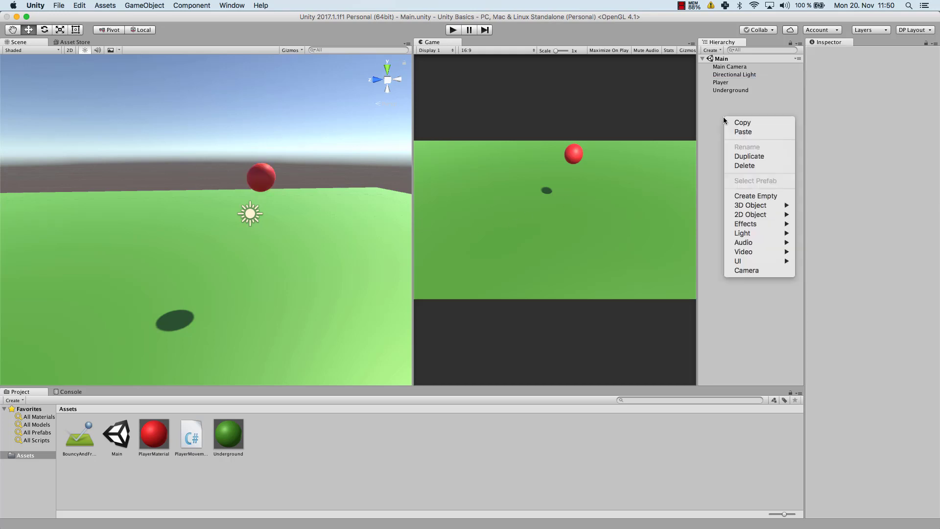
{"action": "left_click", "coordinate": [723, 118]}
{"action": "right_click", "coordinate": [729, 138]}
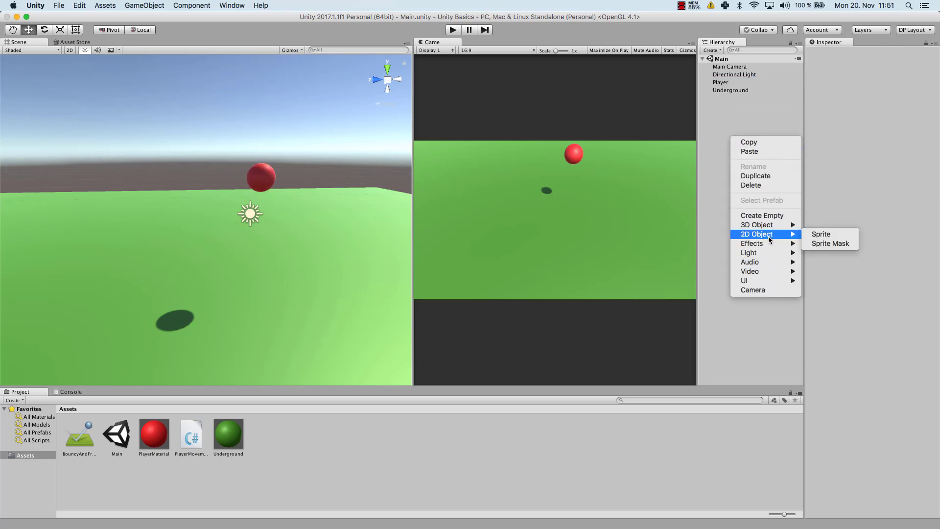
{"action": "mouse_move", "coordinate": [762, 229]}
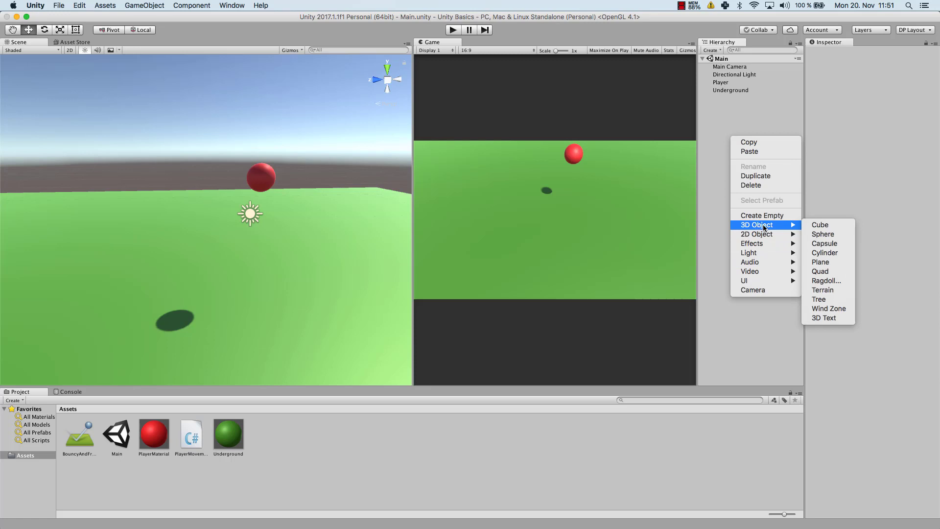
{"action": "left_click", "coordinate": [821, 226]}
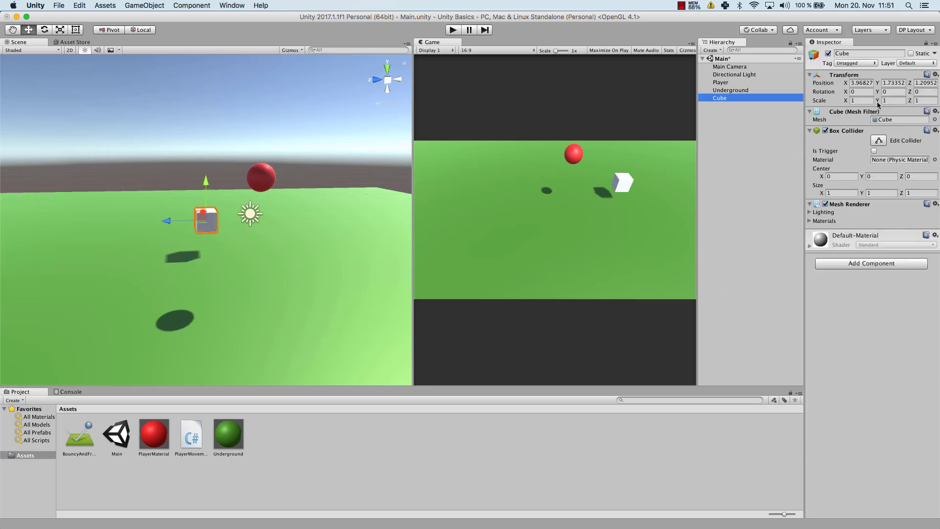
Step: Reset the cube's transform, then move it to about Y 0.7 and Z -3.55
{"action": "left_click", "coordinate": [935, 76]}
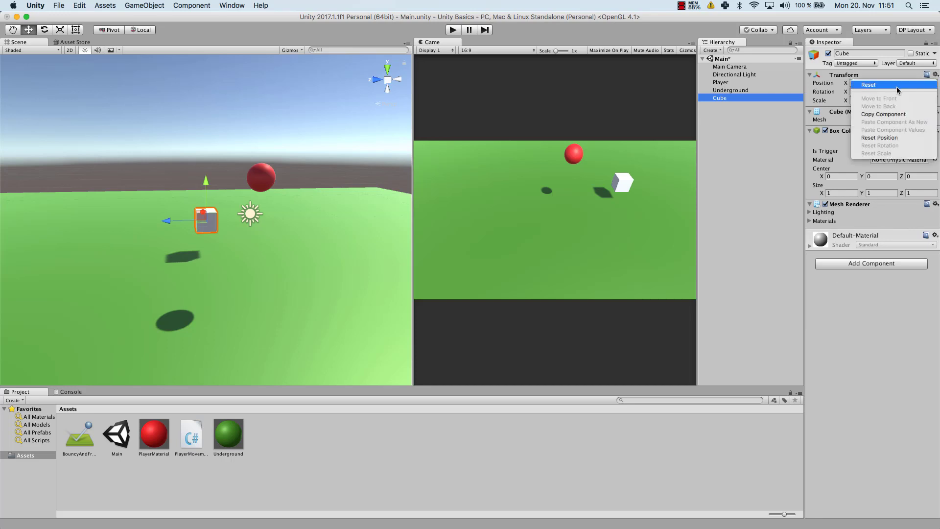
{"action": "left_click", "coordinate": [876, 86]}
{"action": "left_click_drag", "start_coordinate": [248, 260], "coordinate": [247, 240]}
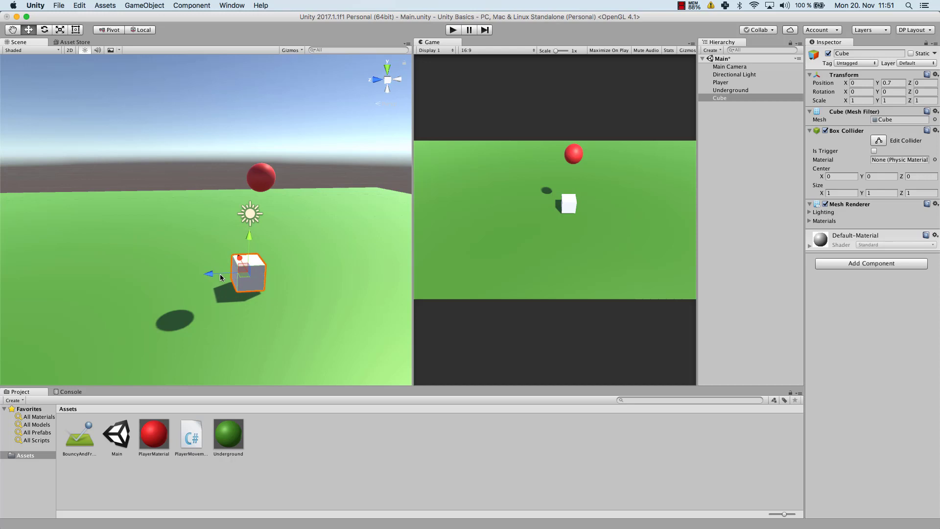
{"action": "left_click_drag", "start_coordinate": [221, 276], "coordinate": [301, 273]}
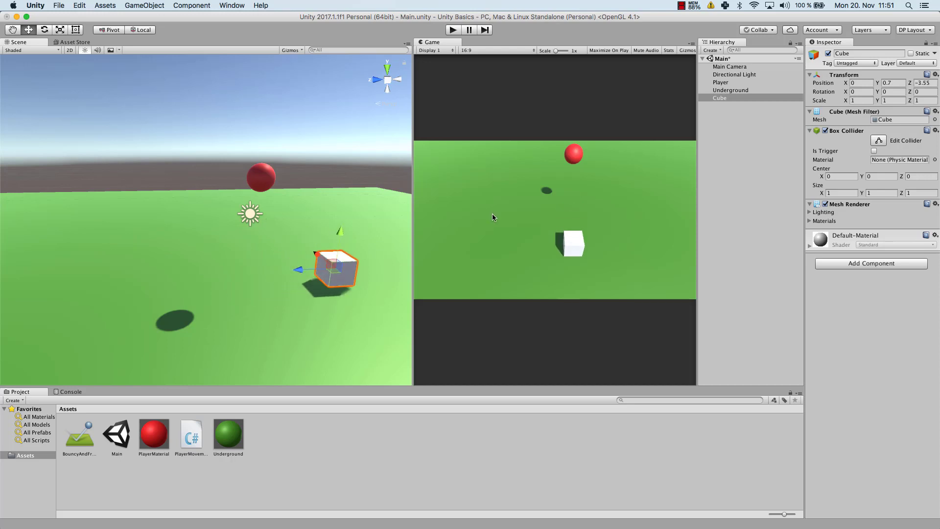
Step: Scale the cube to 5 on Y and 3 on X
{"action": "left_click", "coordinate": [891, 100]}
{"action": "type", "text": "2"}
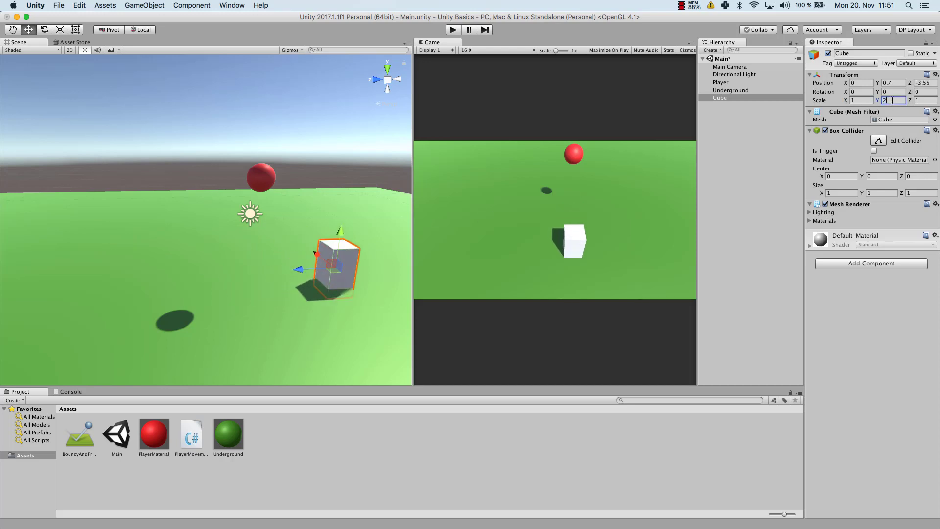
{"action": "key", "text": "BackSpace"}
{"action": "type", "text": "5"}
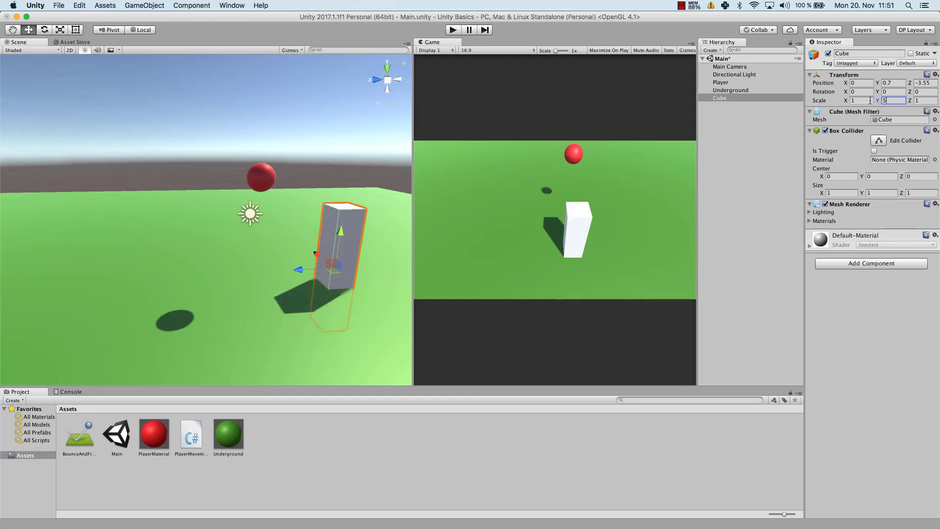
{"action": "left_click", "coordinate": [865, 101]}
{"action": "type", "text": "2"}
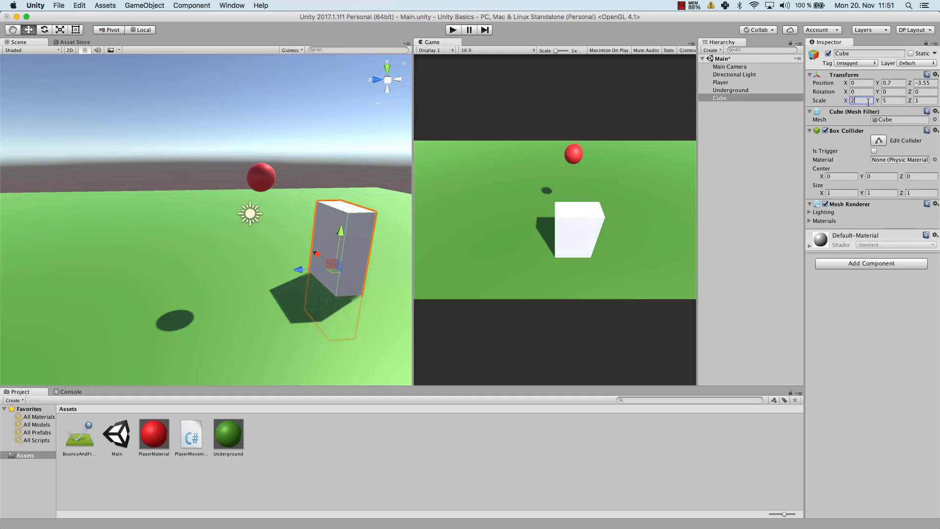
{"action": "key", "text": "BackSpace"}
{"action": "type", "text": "3"}
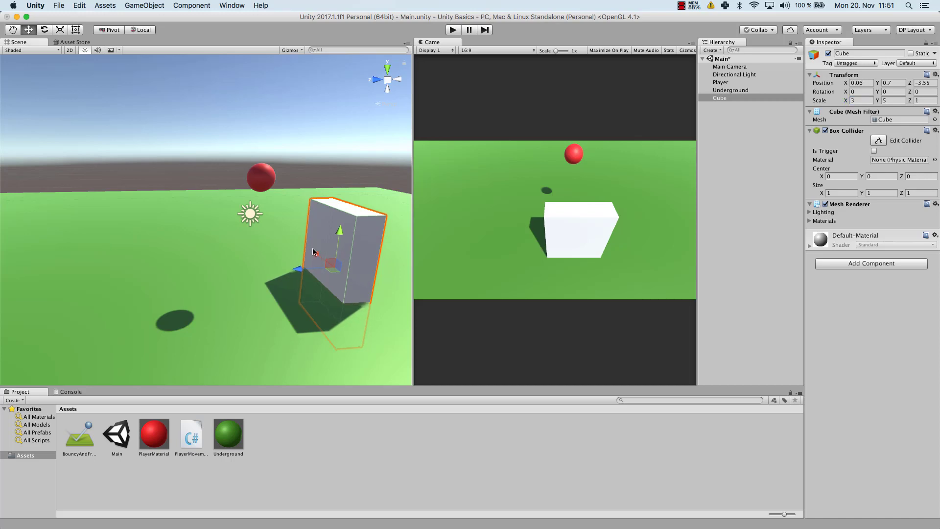
Step: Move the cube to about X 5.46 and Z 1.56, and set its scale to 1 on X and 4 on Z
{"action": "left_click_drag", "start_coordinate": [314, 250], "coordinate": [270, 180]}
{"action": "left_click_drag", "start_coordinate": [247, 233], "coordinate": [164, 244]}
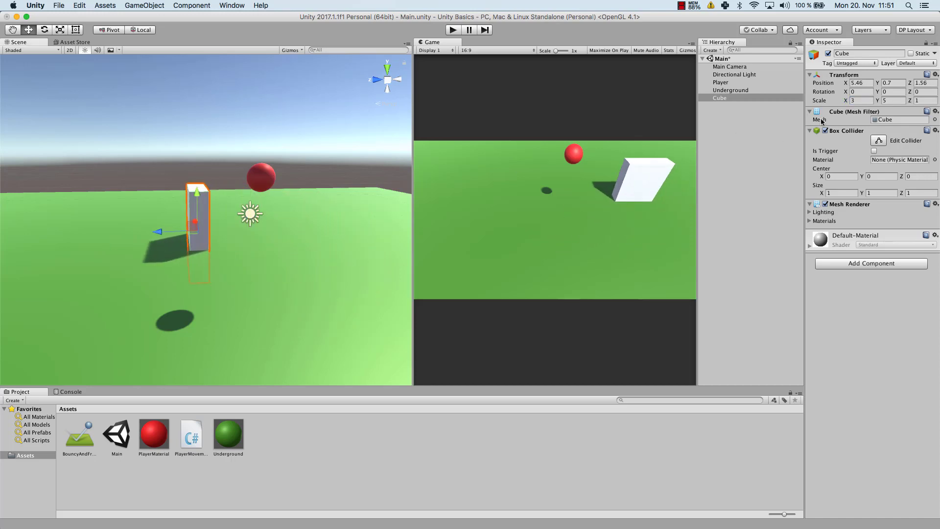
{"action": "left_click", "coordinate": [860, 100]}
{"action": "type", "text": "1"}
{"action": "left_click", "coordinate": [925, 100]}
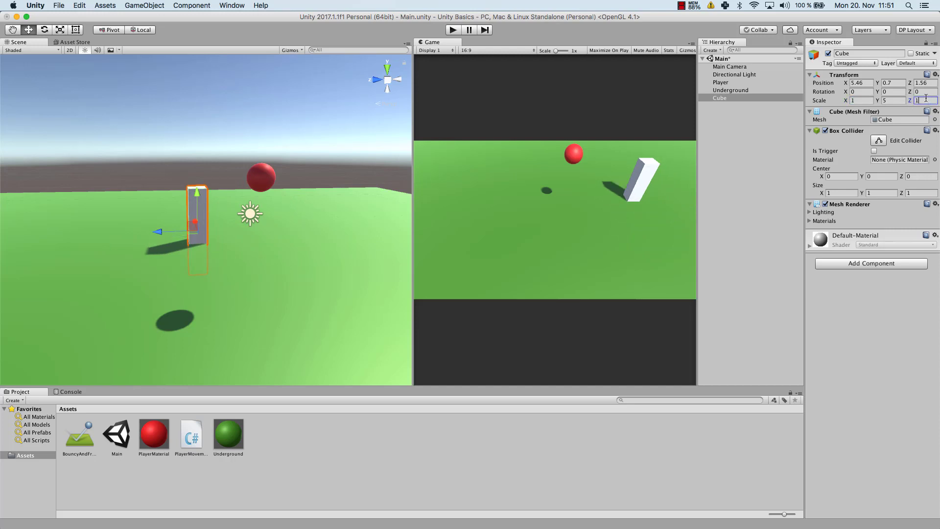
{"action": "type", "text": "3"}
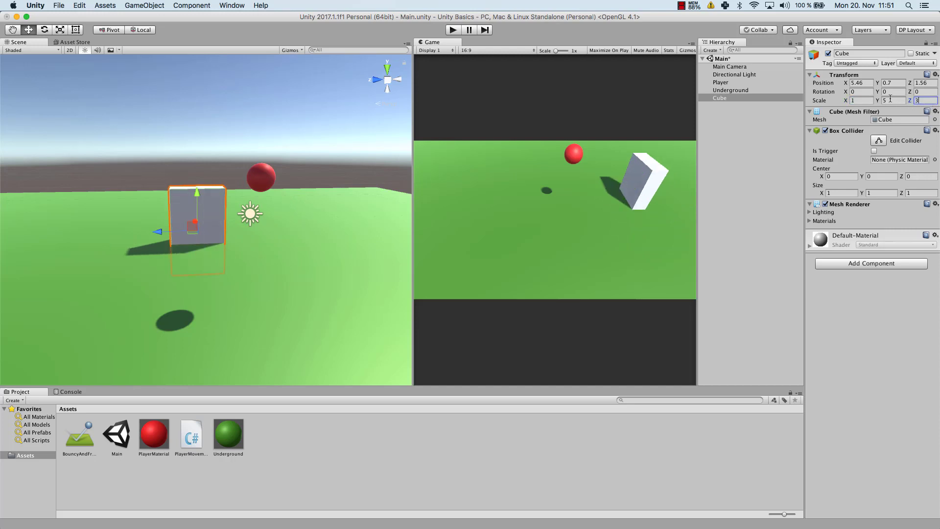
{"action": "type", "text": "4"}
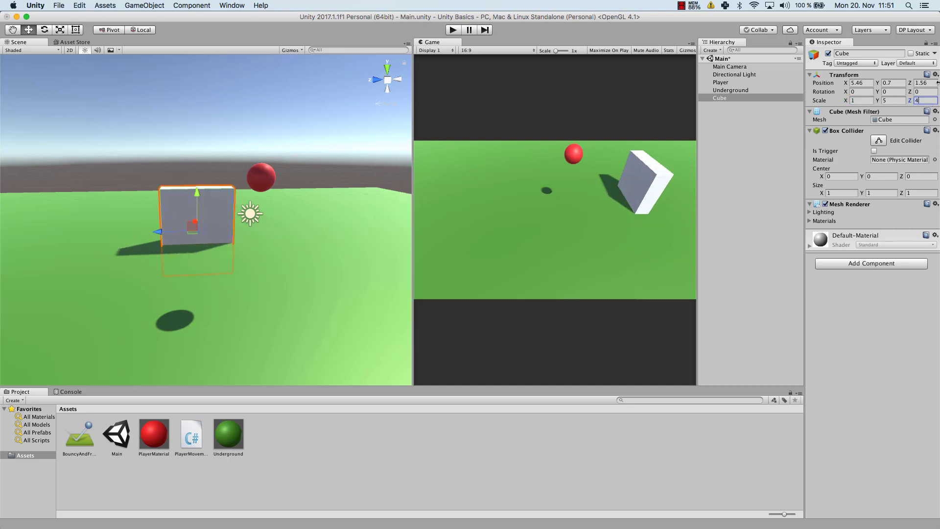
Step: Raise the cube to about Y 2.64 and make its Box Collider a trigger
{"action": "left_click_drag", "start_coordinate": [198, 194], "coordinate": [192, 164]}
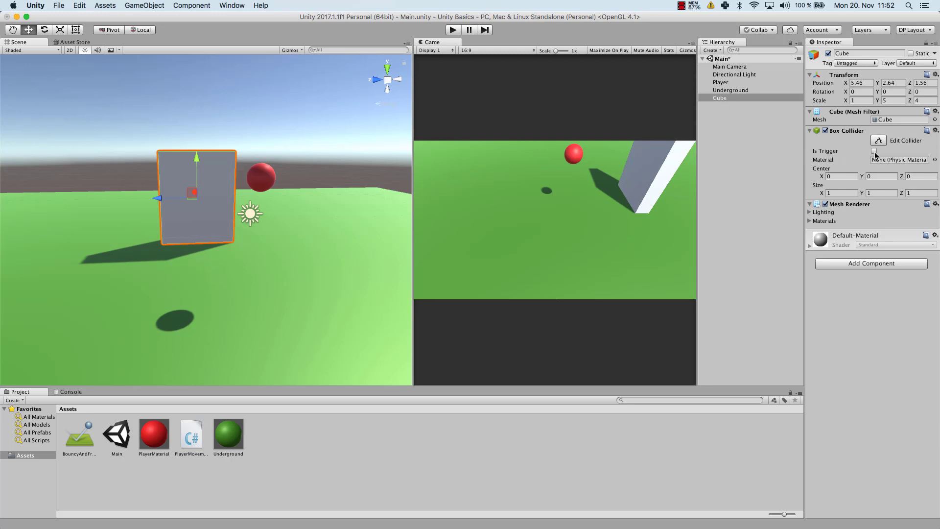
{"action": "left_click", "coordinate": [731, 101]}
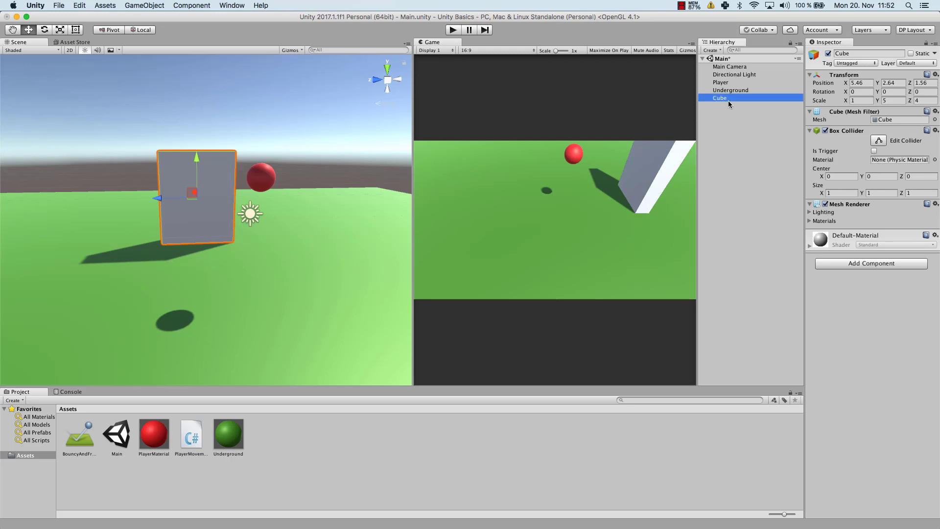
{"action": "left_click", "coordinate": [874, 151]}
Step: Play-test the scene by steering the ball back and forth through the cube, and stop the game
{"action": "left_click", "coordinate": [452, 30]}
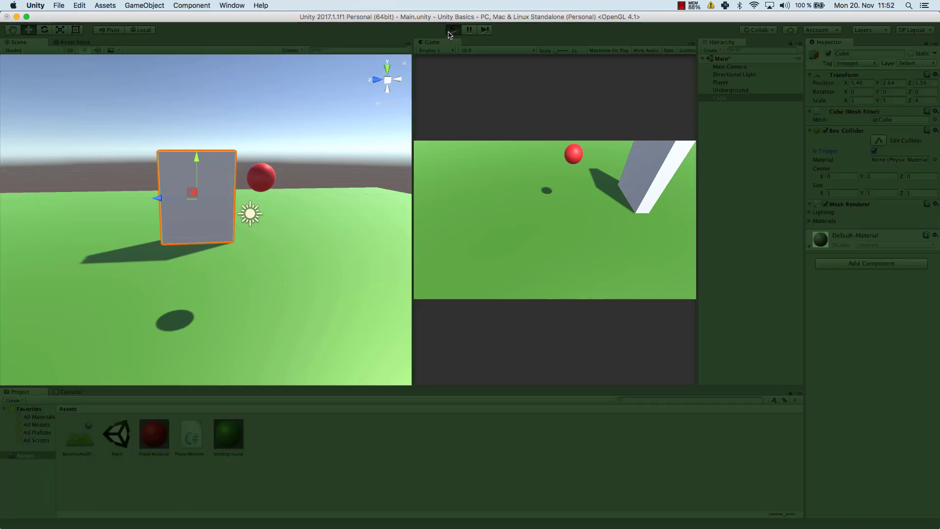
{"action": "key", "text": "w"}
{"action": "key", "text": "d"}
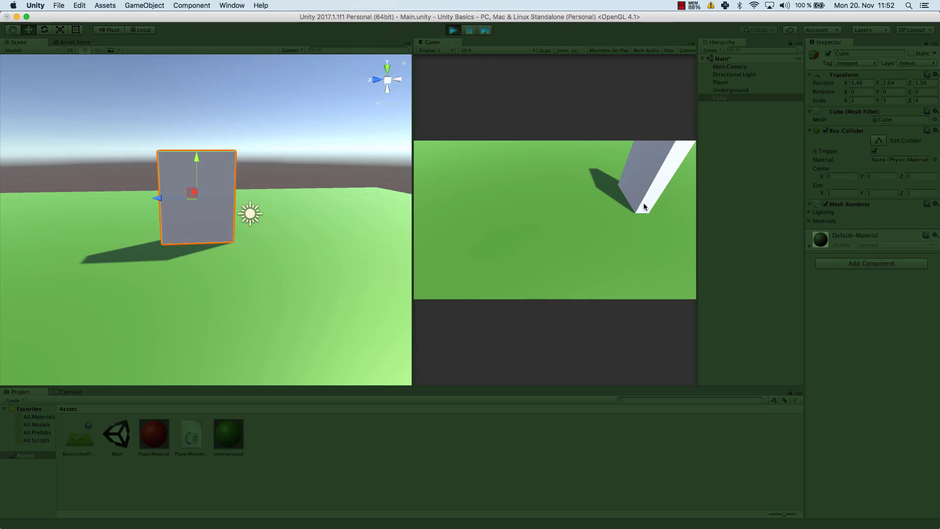
{"action": "key", "text": "a"}
{"action": "key", "text": "w"}
{"action": "key", "text": "d"}
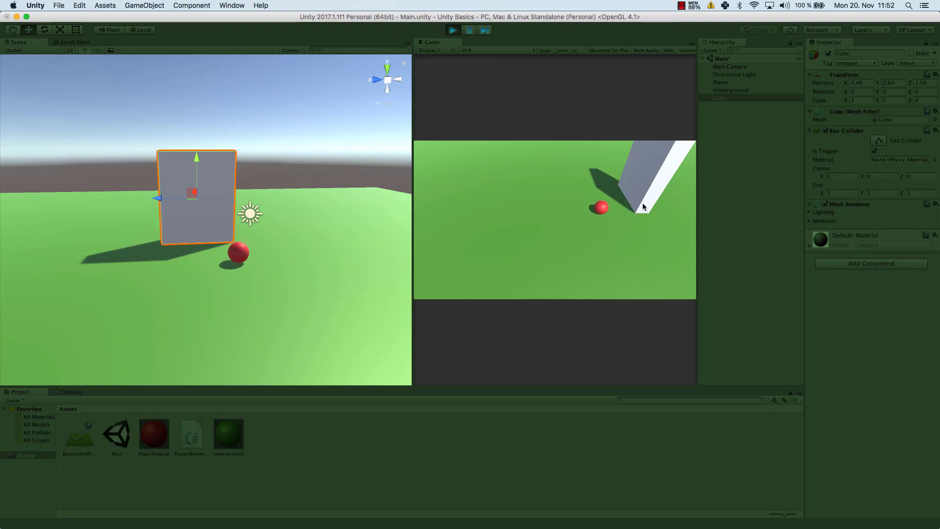
{"action": "key", "text": "a"}
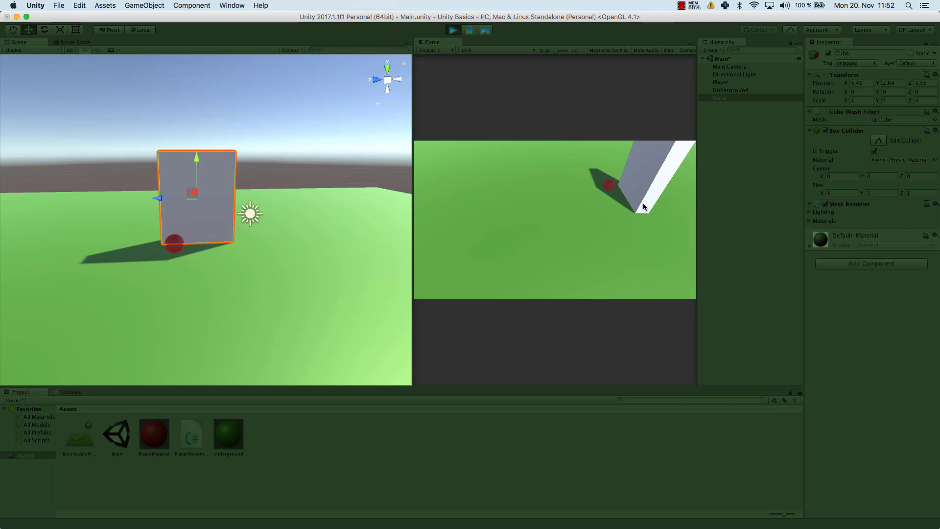
{"action": "key", "text": "d"}
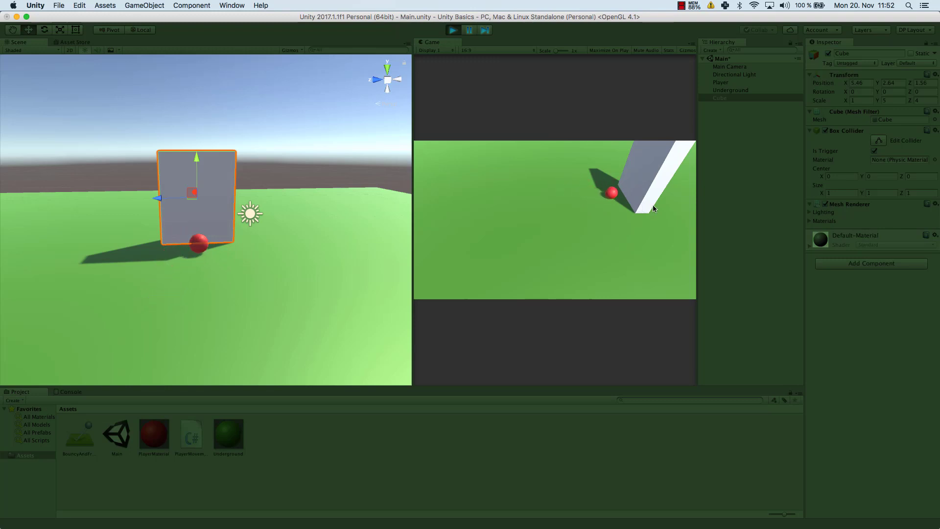
{"action": "key", "text": "a"}
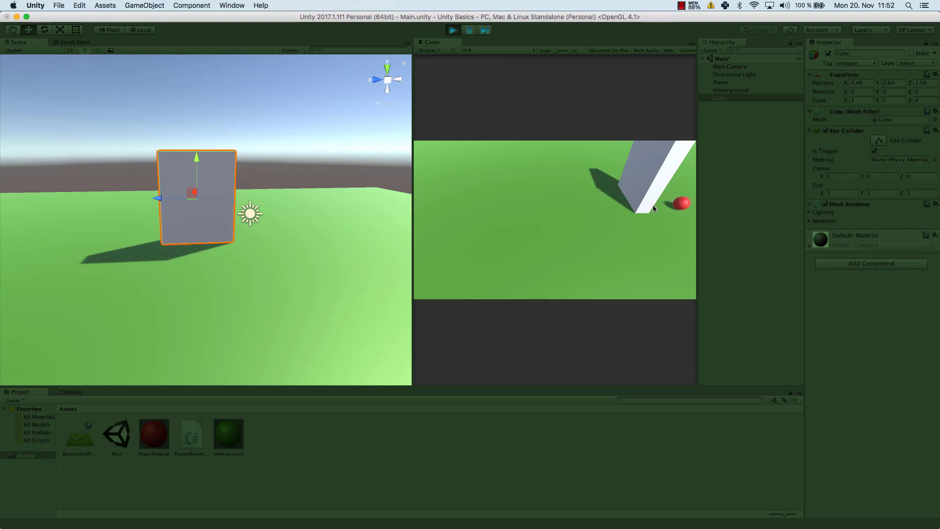
{"action": "key", "text": "d"}
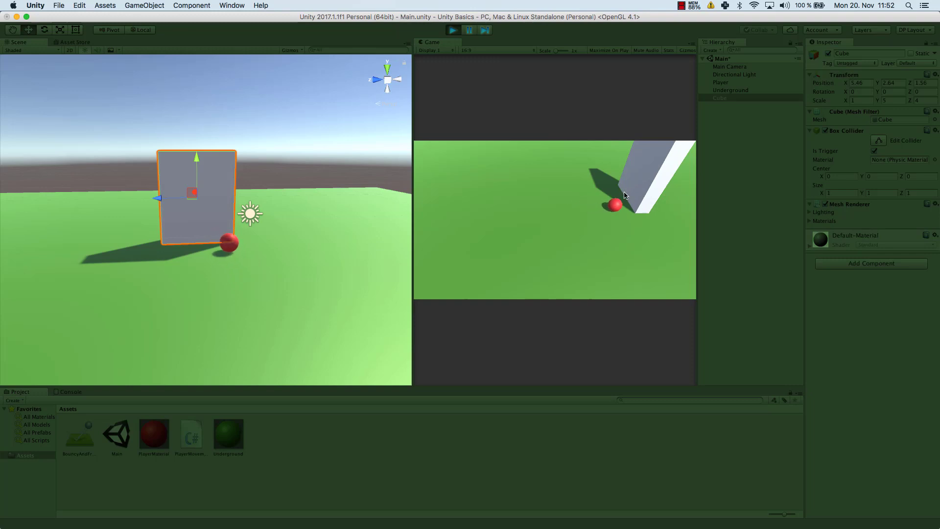
{"action": "key", "text": "a"}
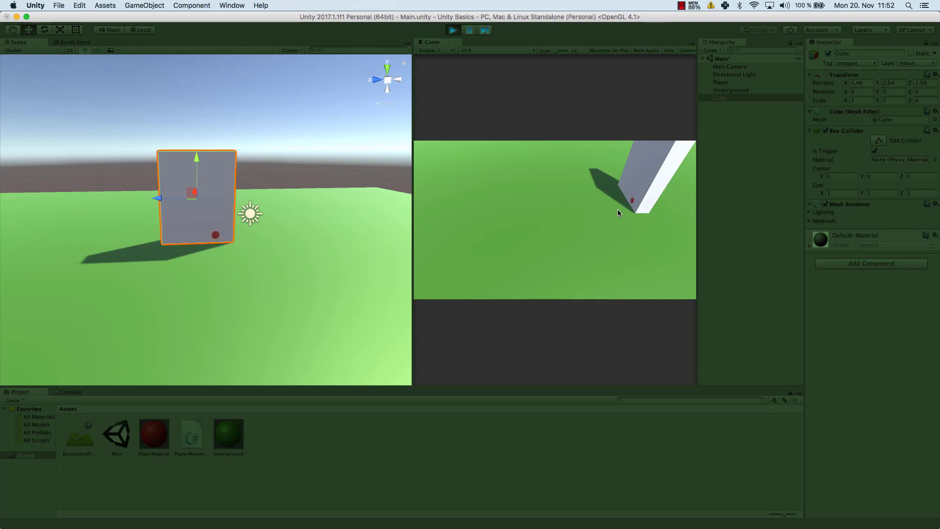
{"action": "left_click", "coordinate": [454, 31]}
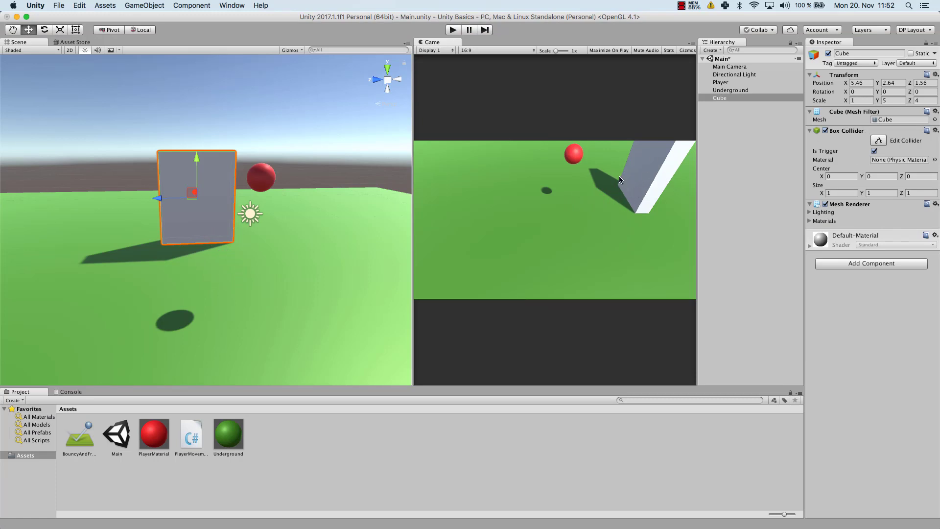
Step: Create a C# script named TriggerScript in the Assets folder
{"action": "left_click", "coordinate": [292, 428]}
{"action": "right_click", "coordinate": [292, 428]}
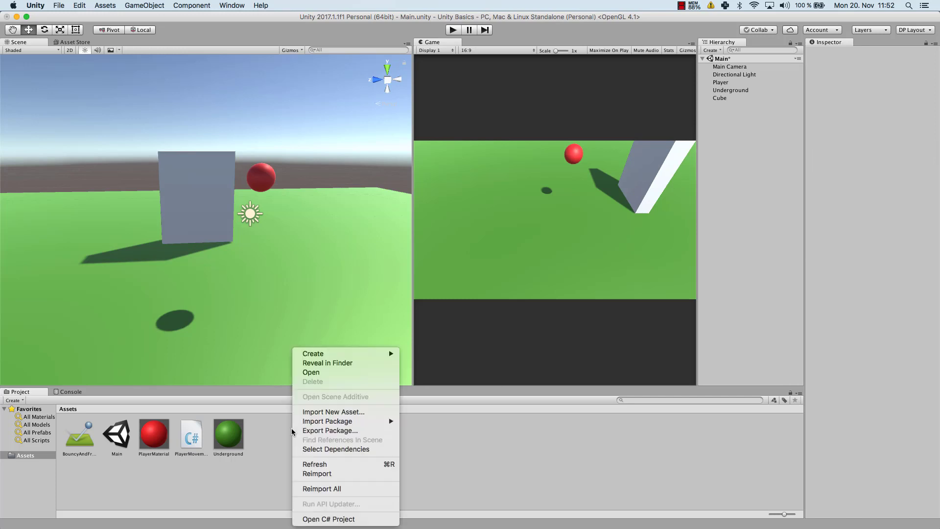
{"action": "mouse_move", "coordinate": [325, 360]}
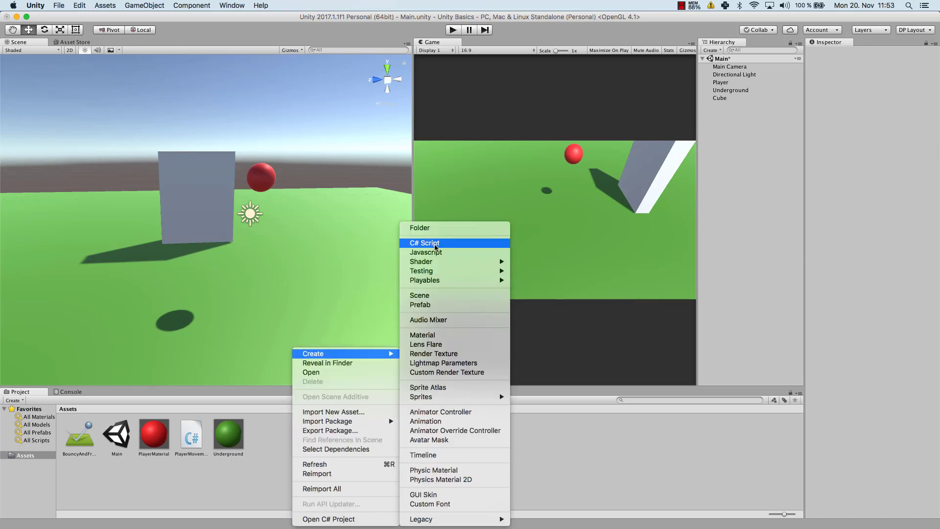
{"action": "left_click", "coordinate": [424, 243]}
{"action": "type", "text": "Tr"}
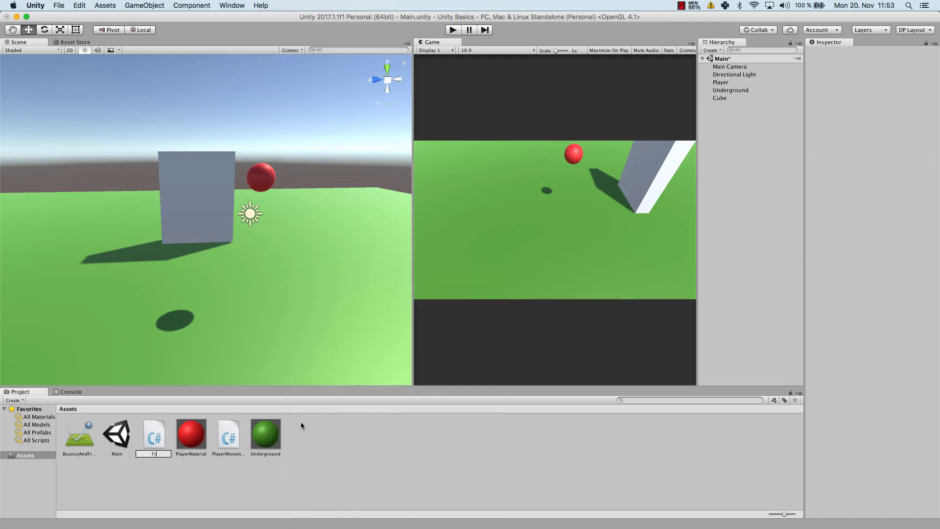
{"action": "type", "text": "iggerScript"}
{"action": "key", "text": "Return"}
{"action": "right_click", "coordinate": [333, 419]}
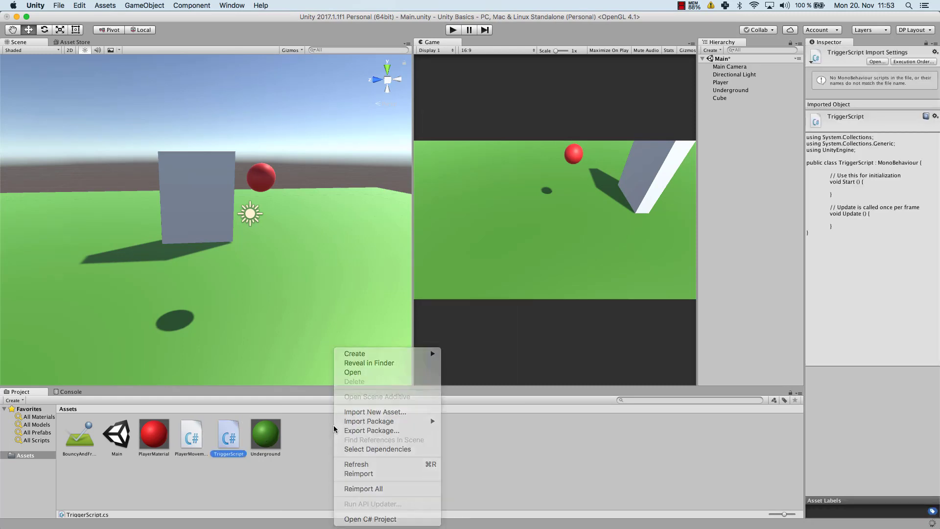
{"action": "left_click", "coordinate": [321, 419]}
{"action": "right_click", "coordinate": [321, 419]}
{"action": "mouse_move", "coordinate": [352, 353]}
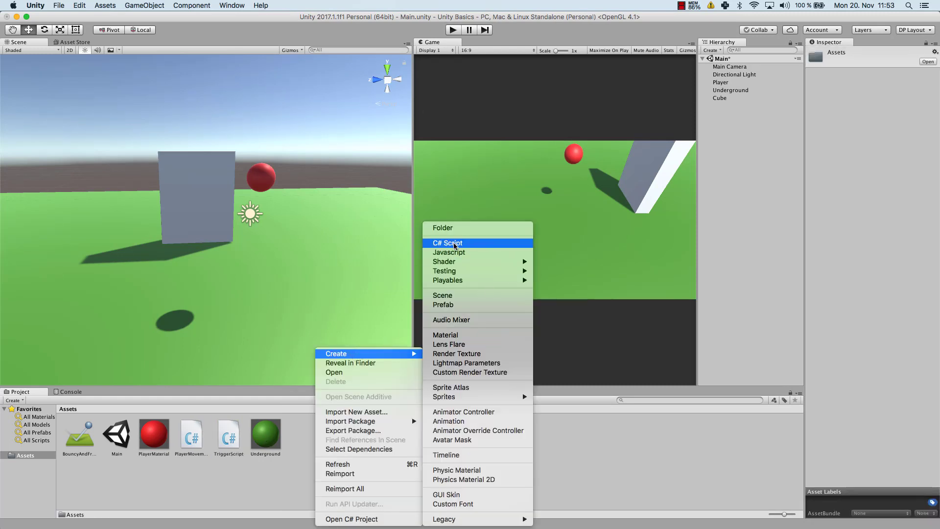
{"action": "left_click", "coordinate": [230, 443]}
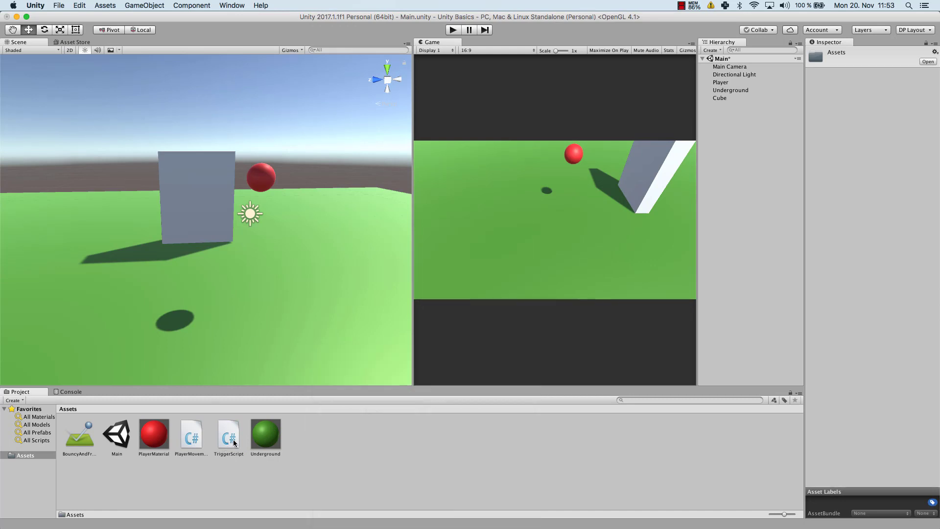
Step: Attach the Trigger Script component to the Cube
{"action": "left_click", "coordinate": [726, 98]}
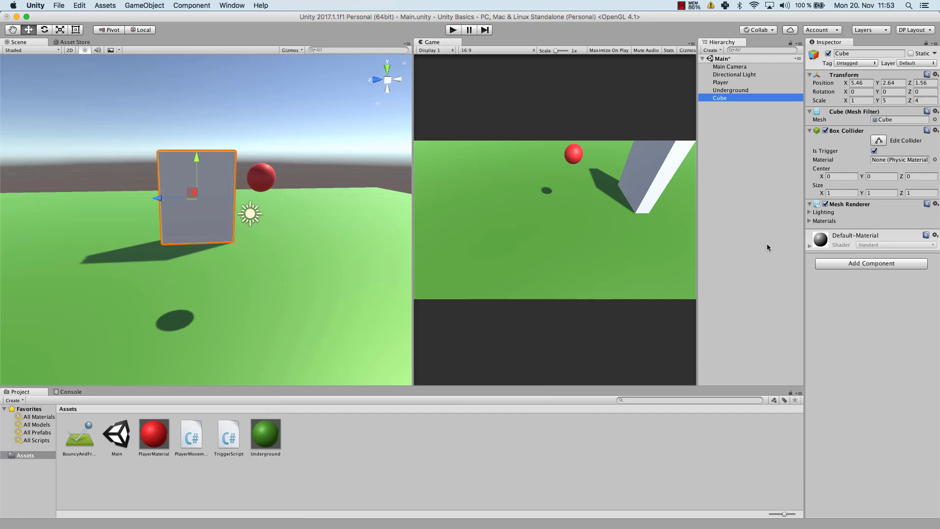
{"action": "left_click", "coordinate": [842, 263]}
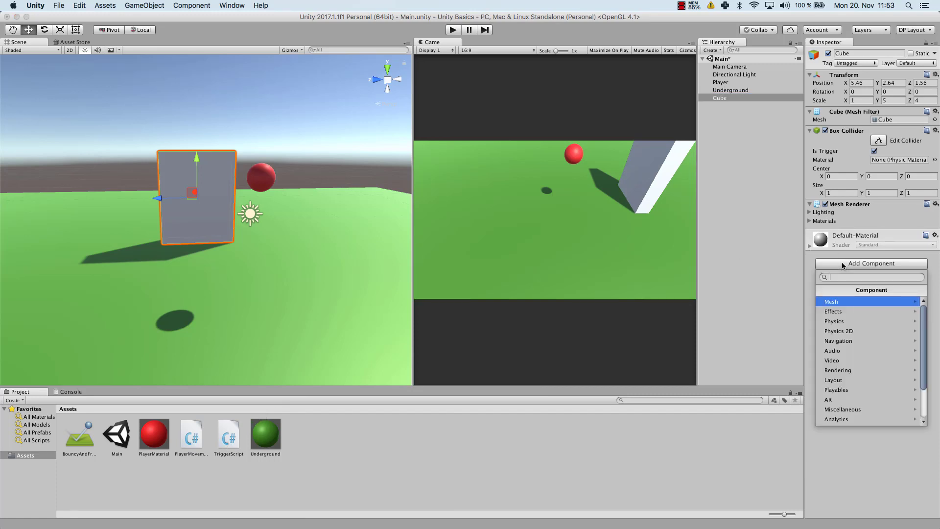
{"action": "scroll", "coordinate": [847, 374], "scroll_direction": "down", "scroll_amount": 3}
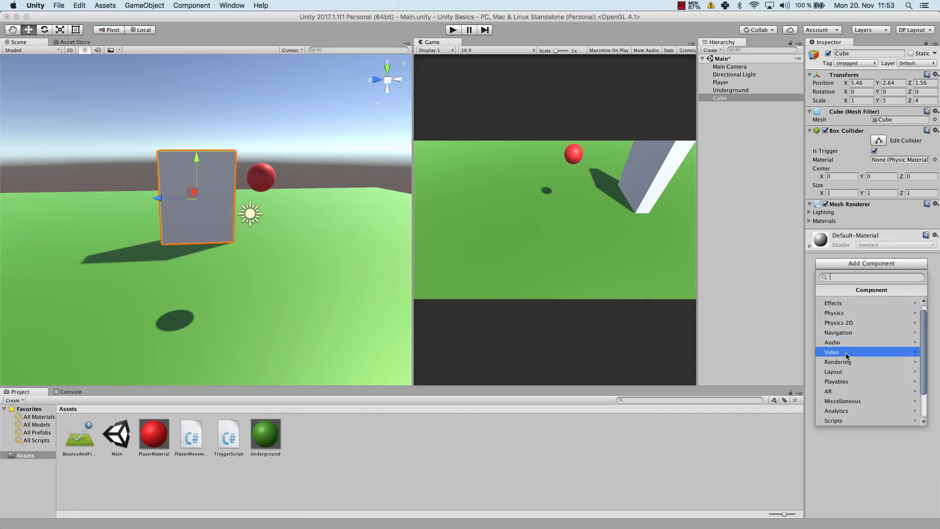
{"action": "left_click", "coordinate": [842, 383]}
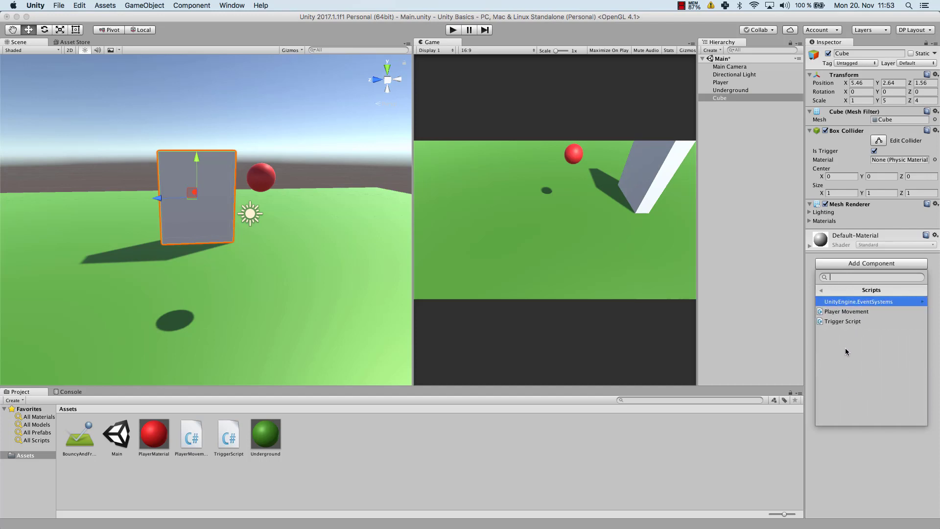
{"action": "left_click", "coordinate": [848, 322]}
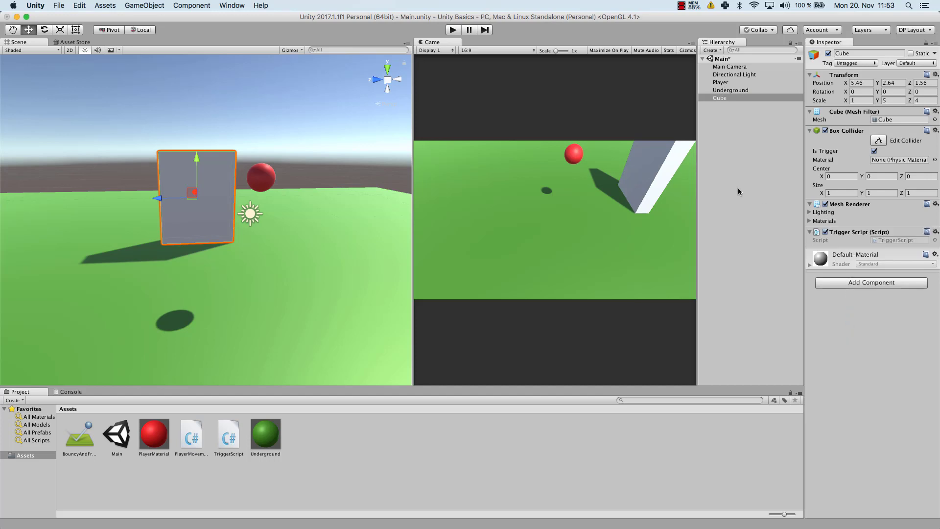
Step: Open TriggerScript in Visual Studio and remove its default Start and Update methods with their comments
{"action": "double_click", "coordinate": [229, 434]}
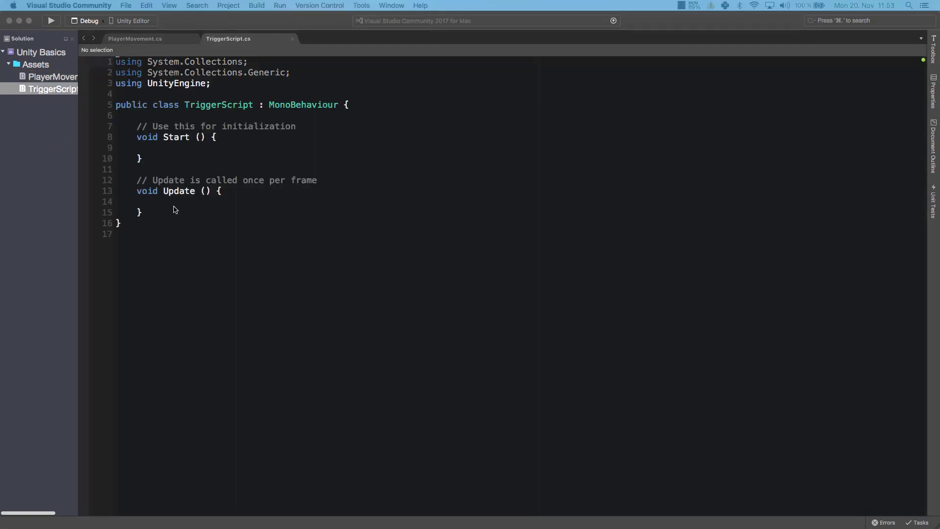
{"action": "left_click_drag", "start_coordinate": [143, 212], "coordinate": [78, 127]}
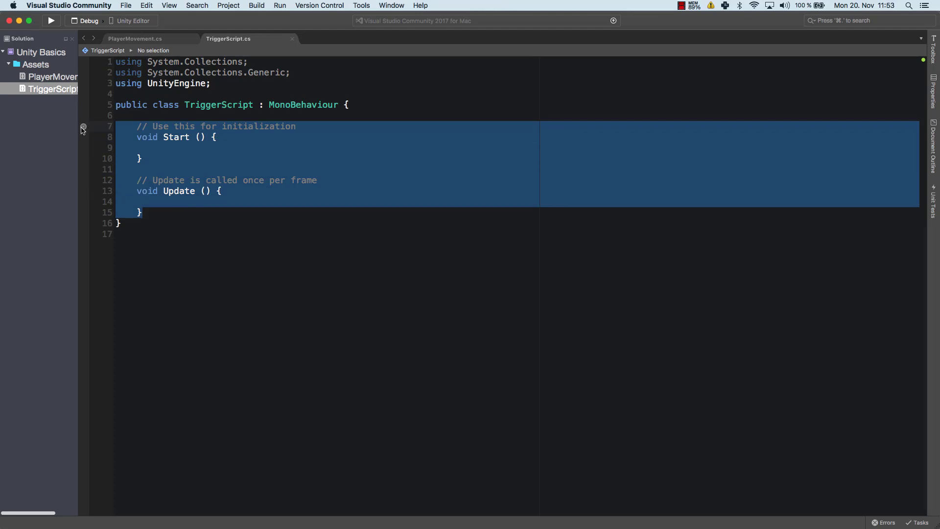
{"action": "key", "text": "BackSpace"}
{"action": "key", "text": "Return"}
{"action": "key", "text": "Return"}
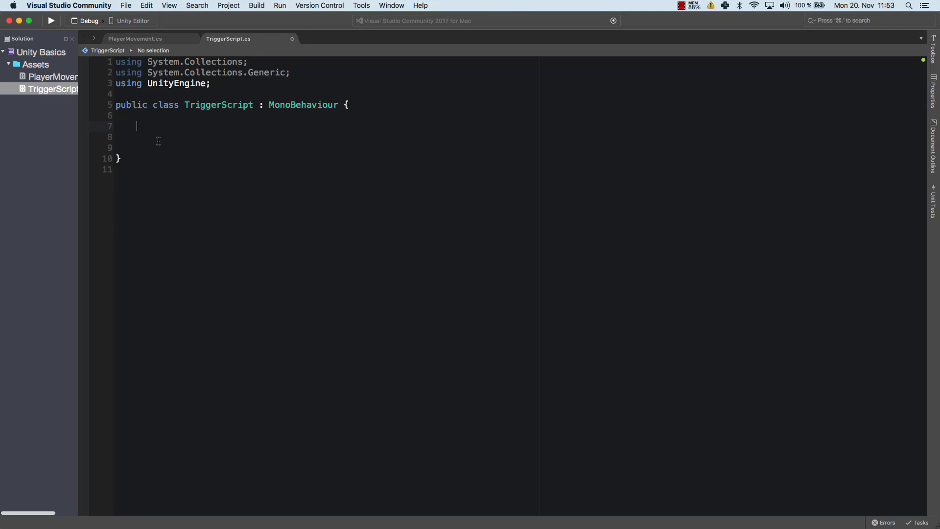
Step: Add an OnTriggerEnter(Collider other) method that runs print("Trigger"); and save the script
{"action": "type", "text": "OnTrigg"}
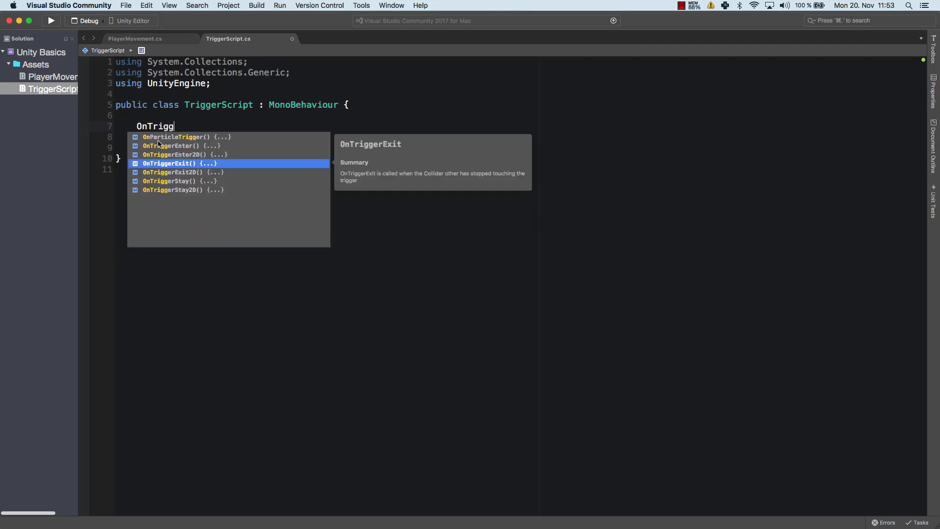
{"action": "left_click", "coordinate": [158, 145]}
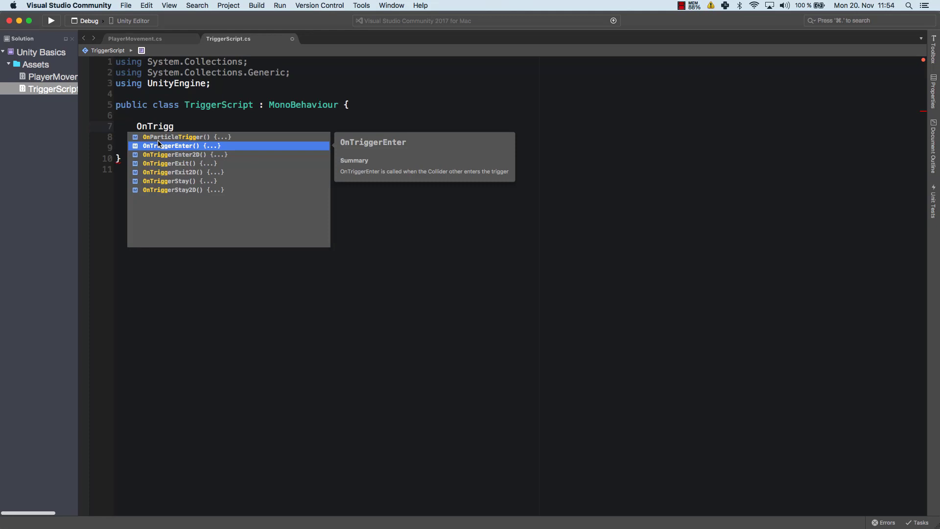
{"action": "key", "text": "Return"}
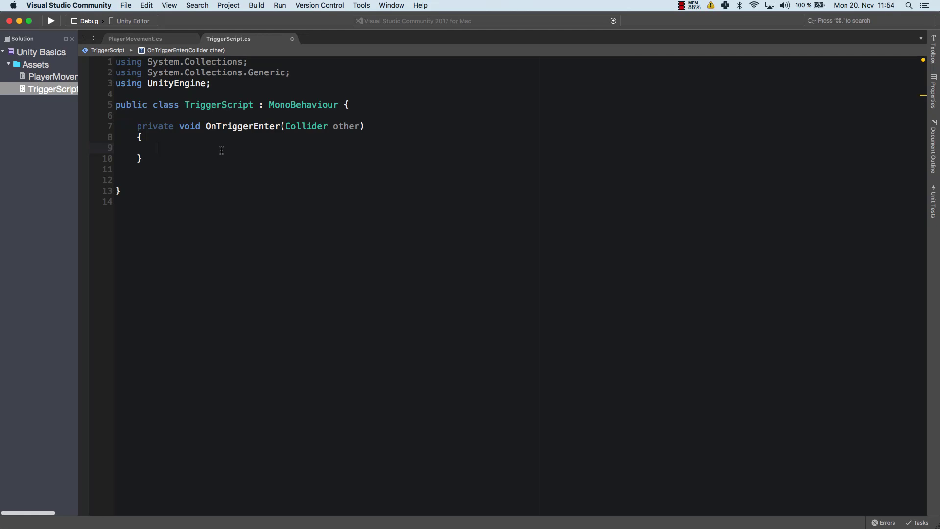
{"action": "type", "text": "print(\"H"}
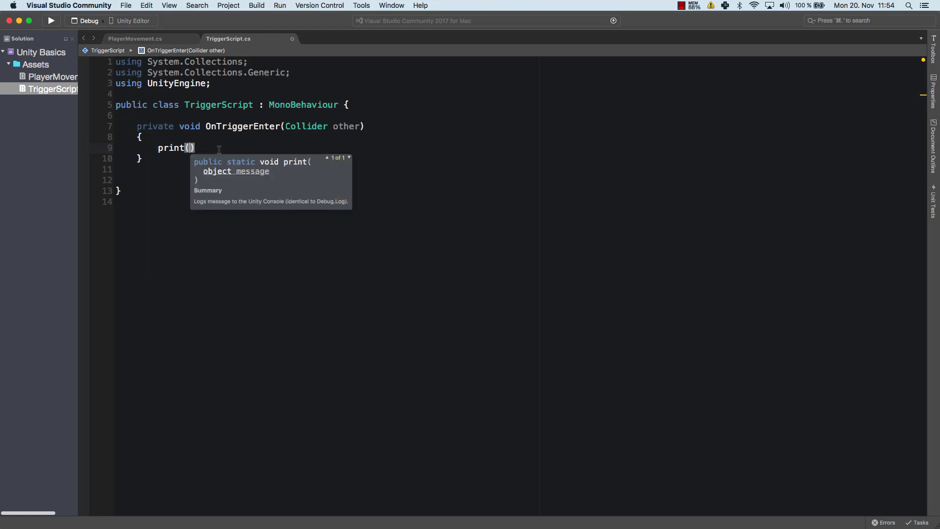
{"action": "key", "text": "BackSpace"}
{"action": "type", "text": "Trigger\");"}
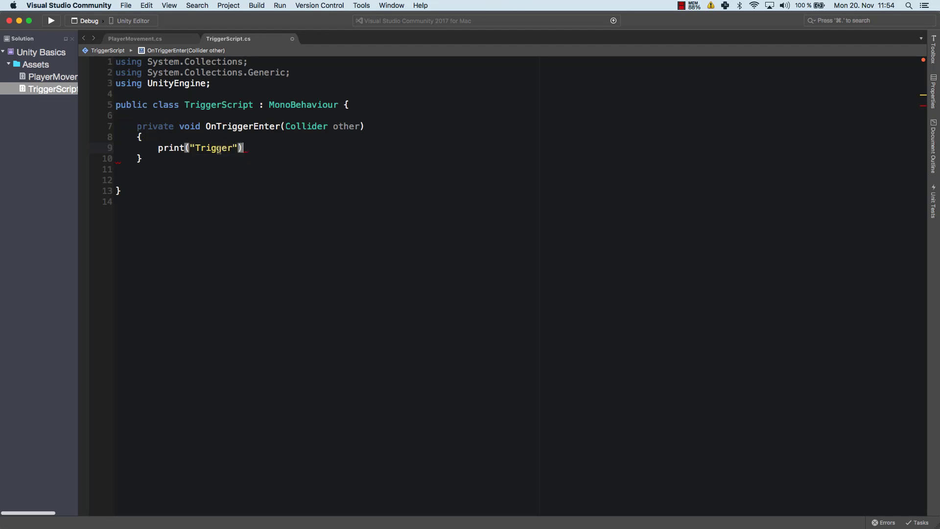
{"action": "key", "text": "super+s"}
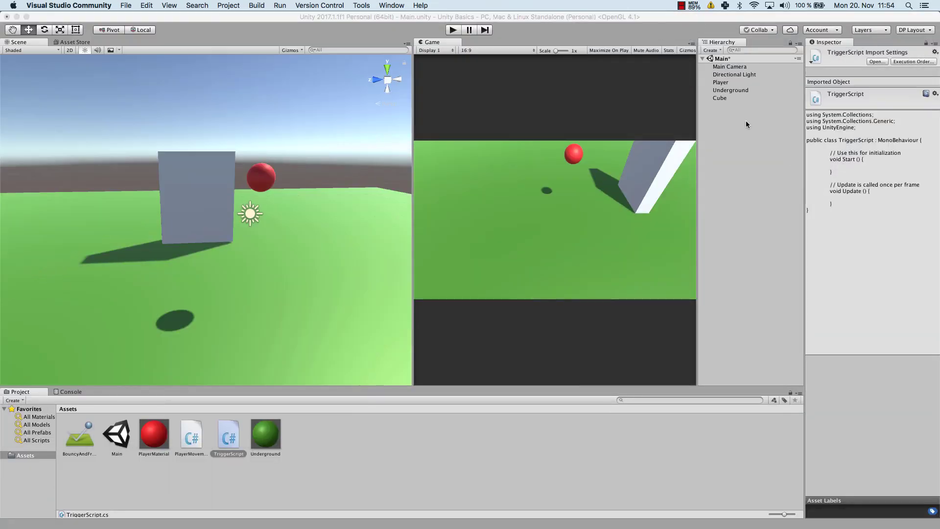
Step: Play-test the scene in Unity with the ball passing through the cube, check the Console messages, and stop the game
{"action": "left_click", "coordinate": [724, 100]}
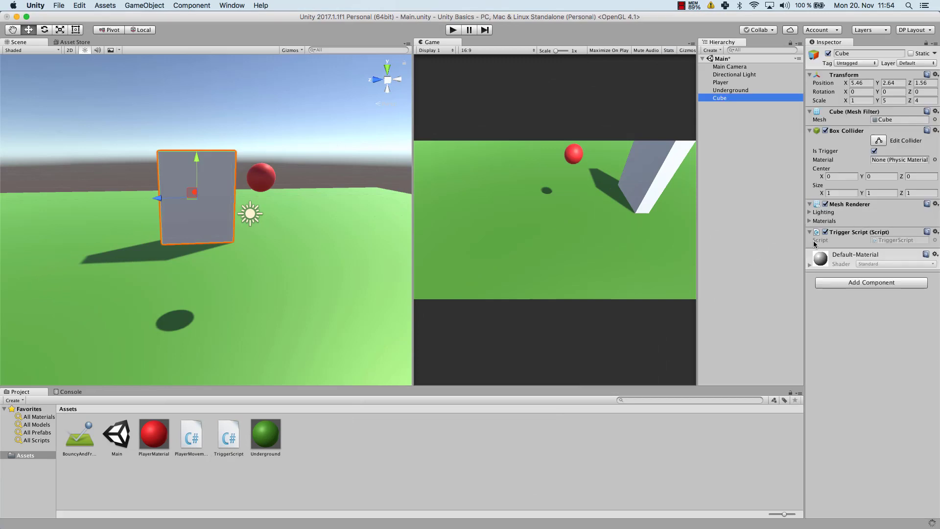
{"action": "left_click", "coordinate": [454, 30]}
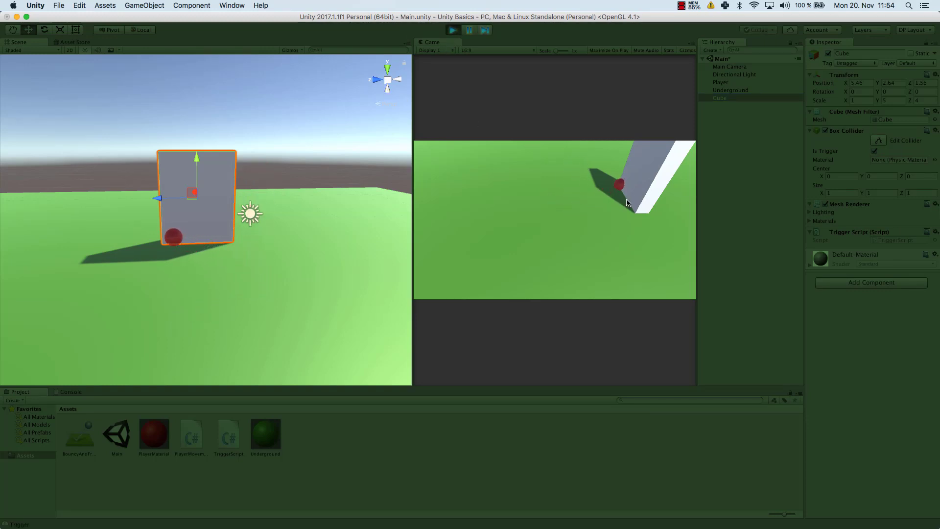
{"action": "left_click", "coordinate": [68, 392]}
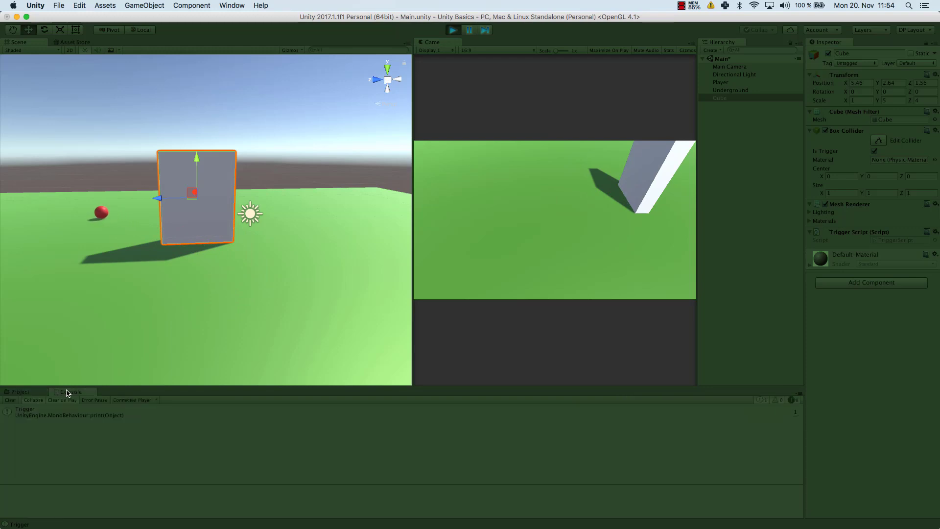
{"action": "left_click", "coordinate": [250, 277]}
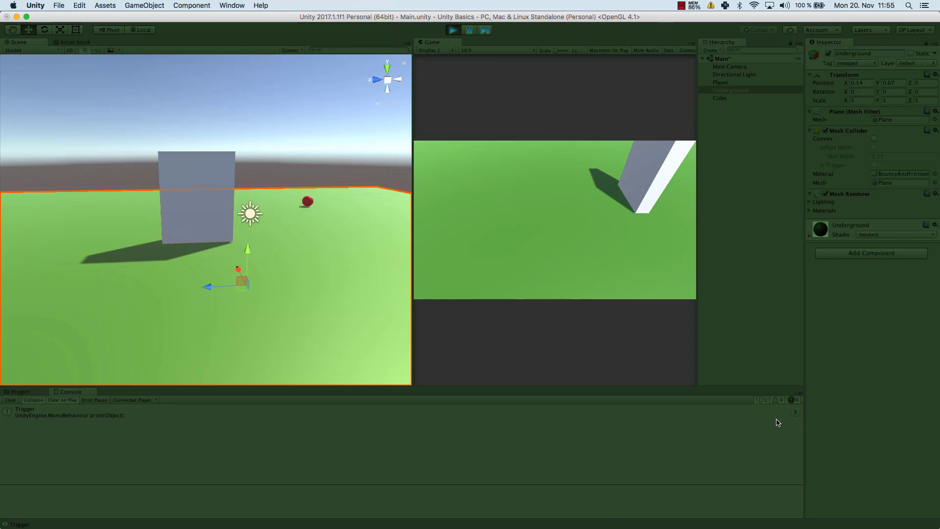
{"action": "left_click", "coordinate": [452, 30]}
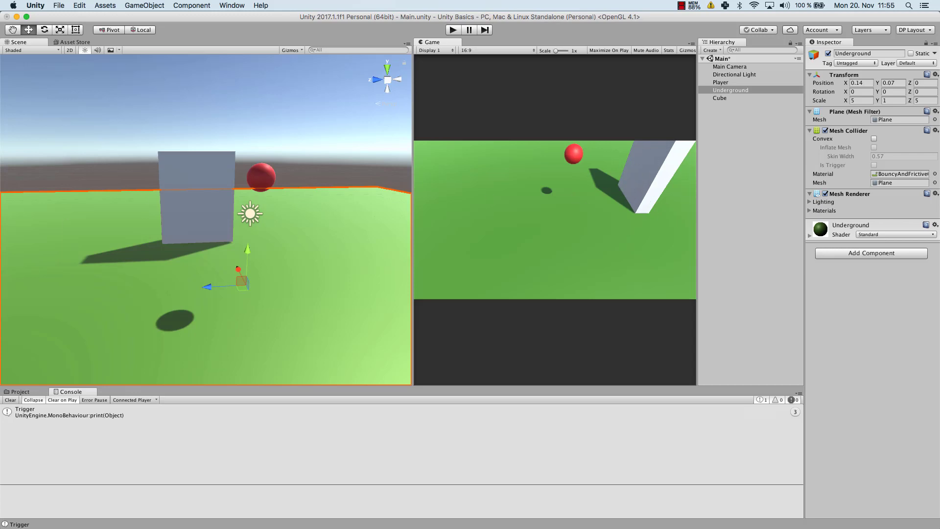
Step: Switch to Visual Studio and add Destroy(gameObject); below the print line in OnTriggerEnter
{"action": "key", "text": "super+Tab"}
{"action": "key", "text": "Down"}
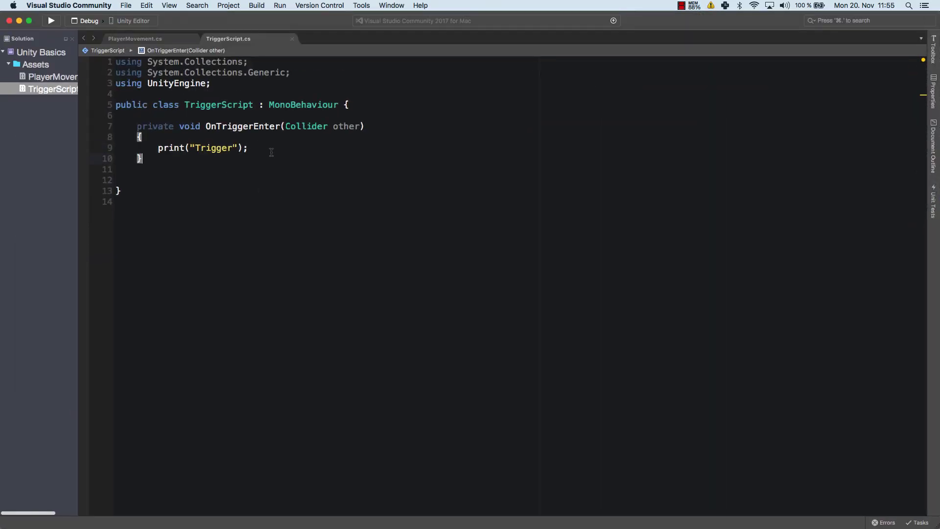
{"action": "left_click", "coordinate": [263, 150]}
{"action": "key", "text": "Return"}
{"action": "type", "text": "Destr"}
{"action": "key", "text": "Return"}
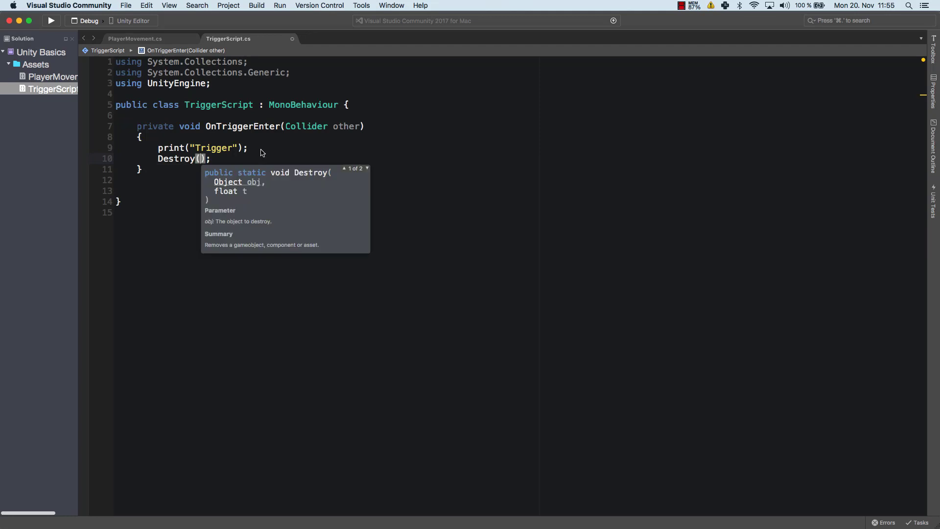
{"action": "type", "text": "gameObject"}
{"action": "key", "text": "Return"}
{"action": "left_click", "coordinate": [280, 153]}
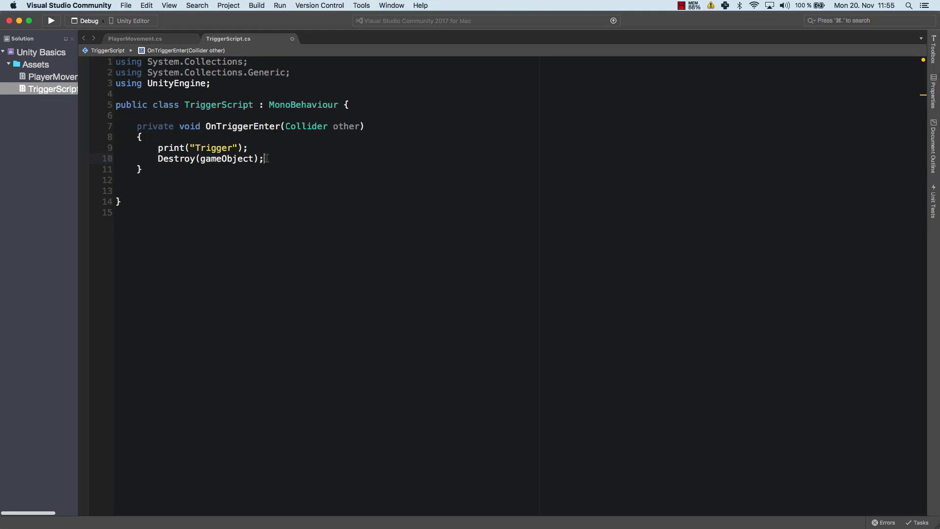
{"action": "left_click_drag", "start_coordinate": [265, 158], "coordinate": [158, 159]}
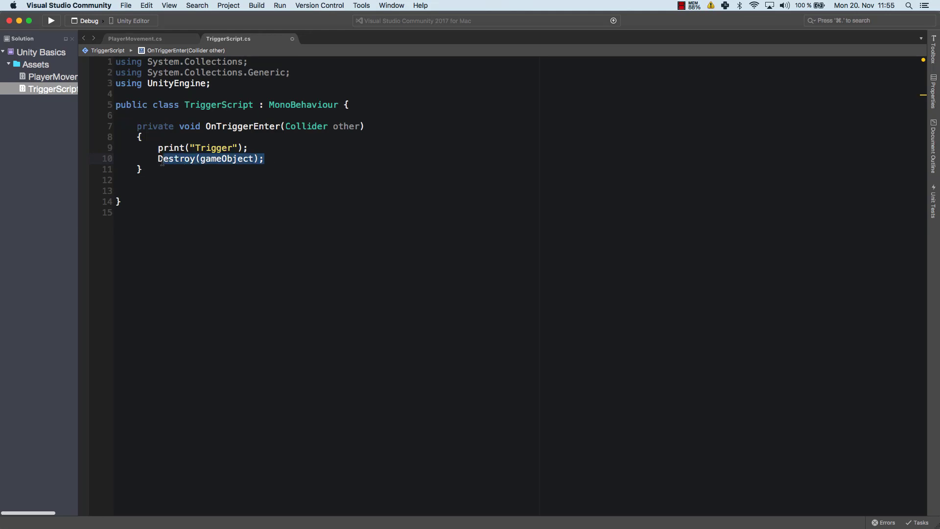
{"action": "left_click", "coordinate": [275, 160]}
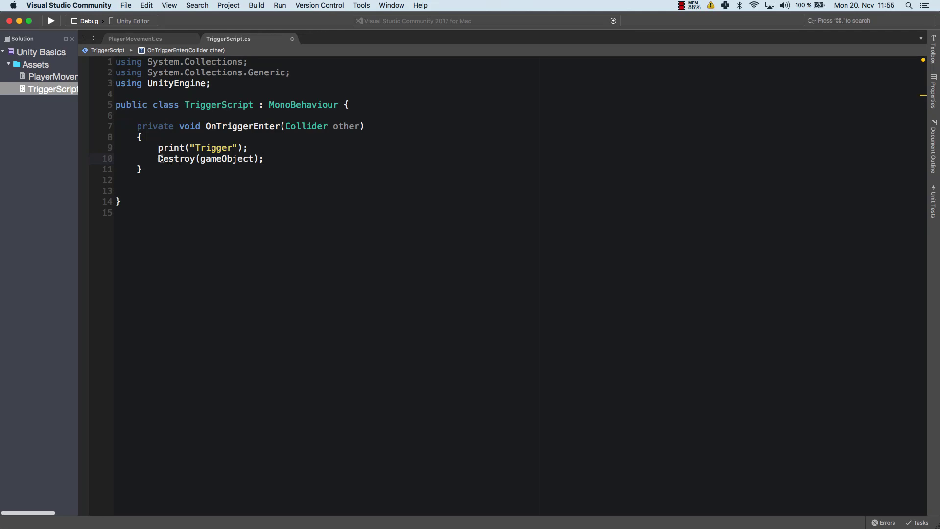
{"action": "double_click", "coordinate": [248, 157]}
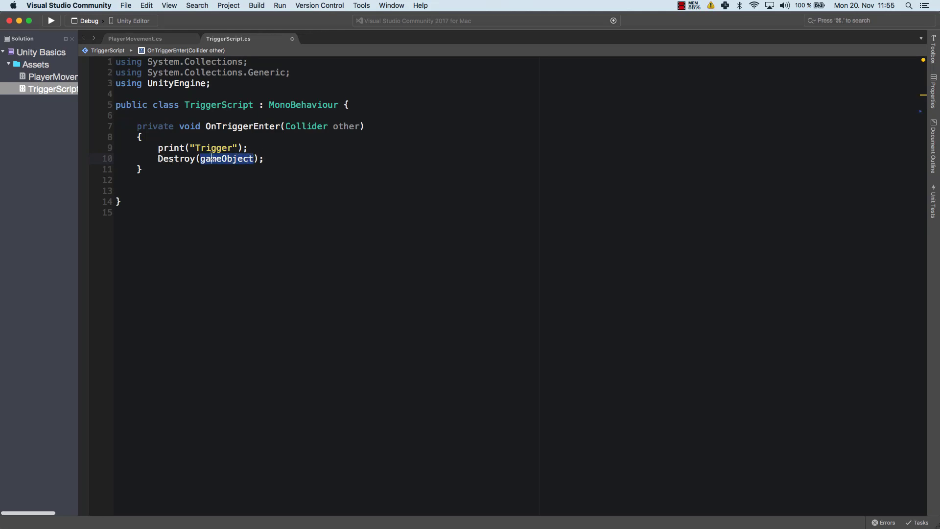
{"action": "left_click", "coordinate": [252, 105]}
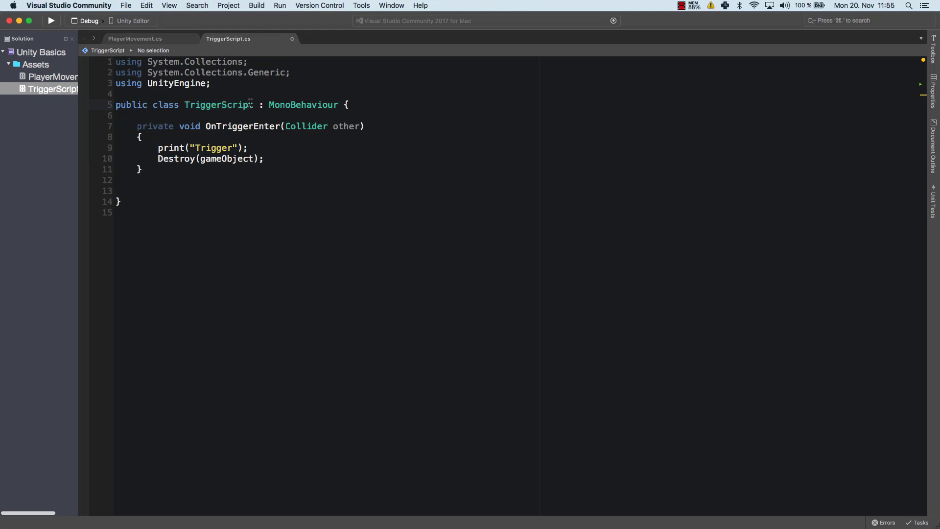
{"action": "left_click", "coordinate": [171, 171]}
{"action": "left_click_drag", "start_coordinate": [157, 158], "coordinate": [273, 157]}
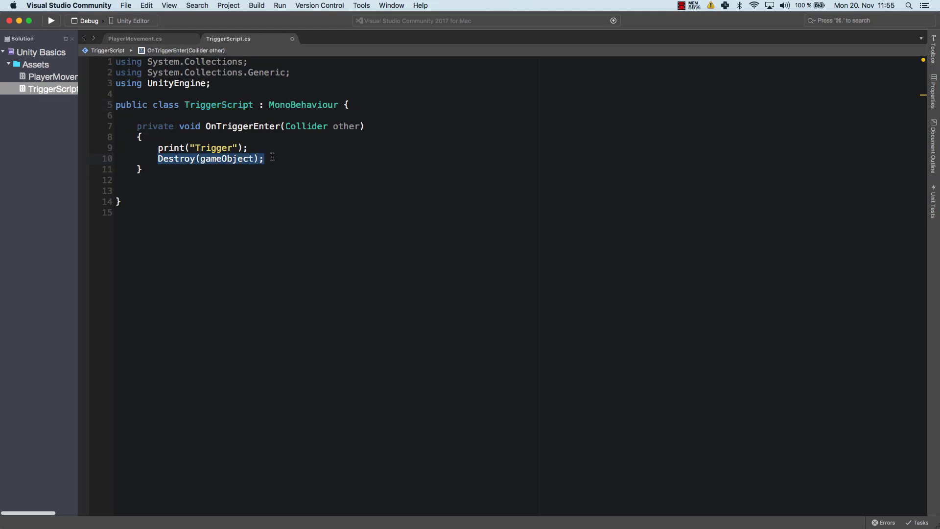
{"action": "left_click", "coordinate": [275, 159]}
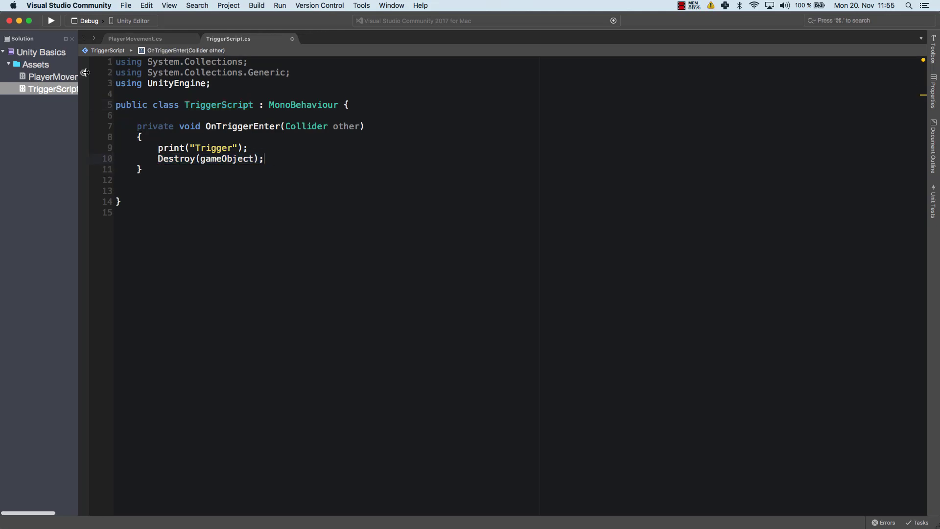
Step: Return to Unity, play-test by steering the ball into the cube to check the Destroy call, and stop the game
{"action": "left_click", "coordinate": [19, 21]}
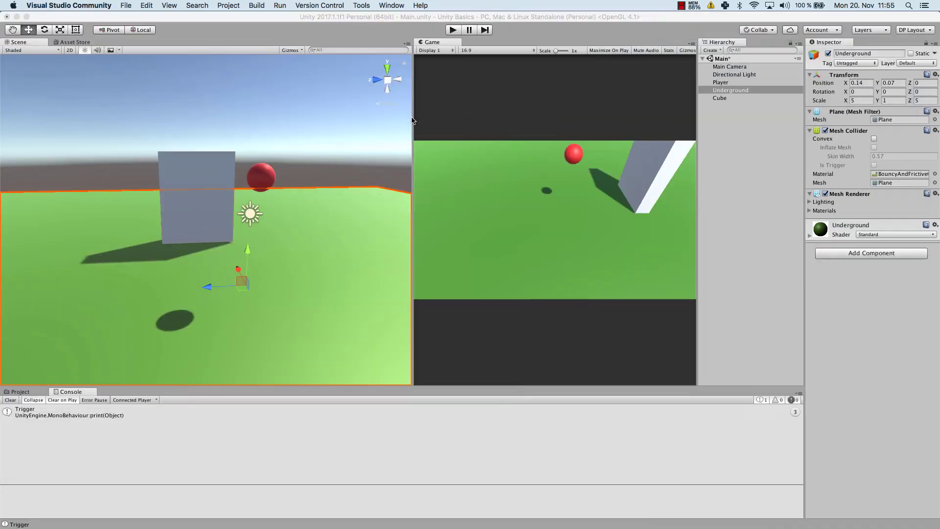
{"action": "left_click", "coordinate": [454, 31]}
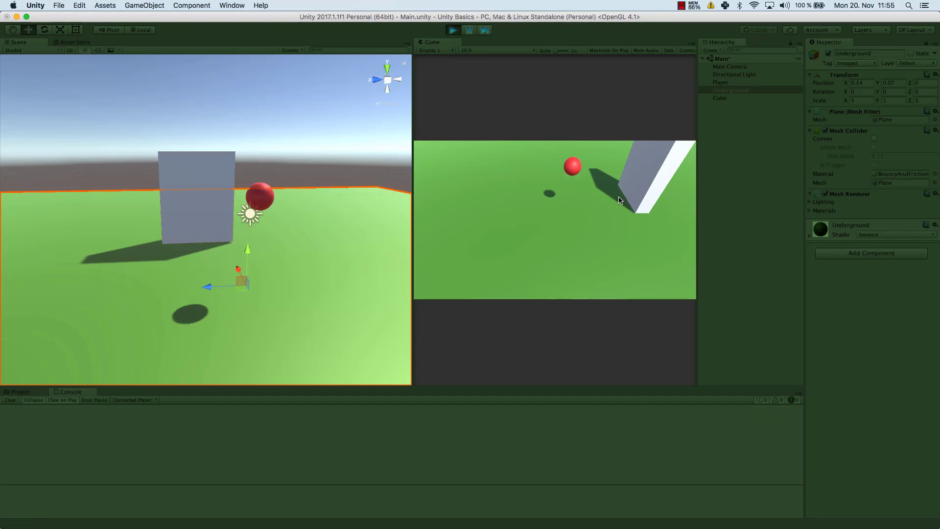
{"action": "key", "text": "Right"}
{"action": "key", "text": "Down"}
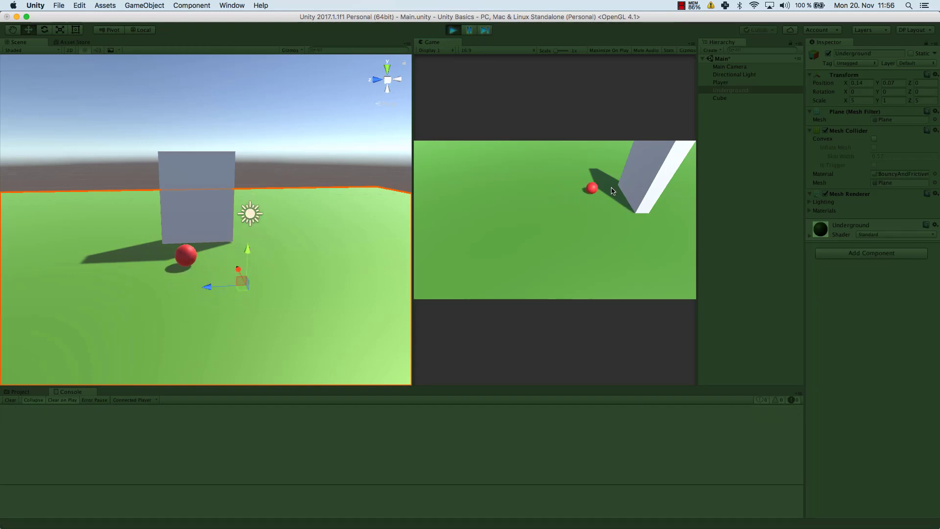
{"action": "key", "text": "Left"}
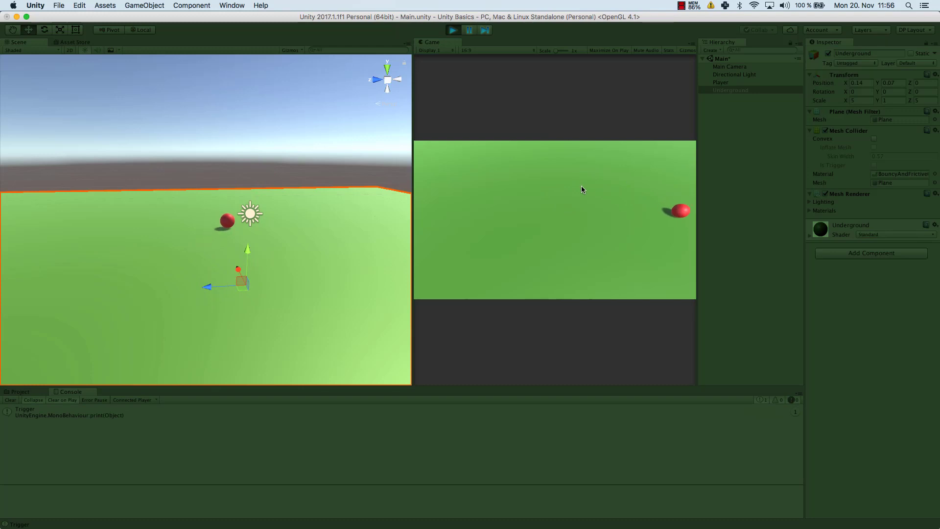
{"action": "left_click", "coordinate": [452, 30]}
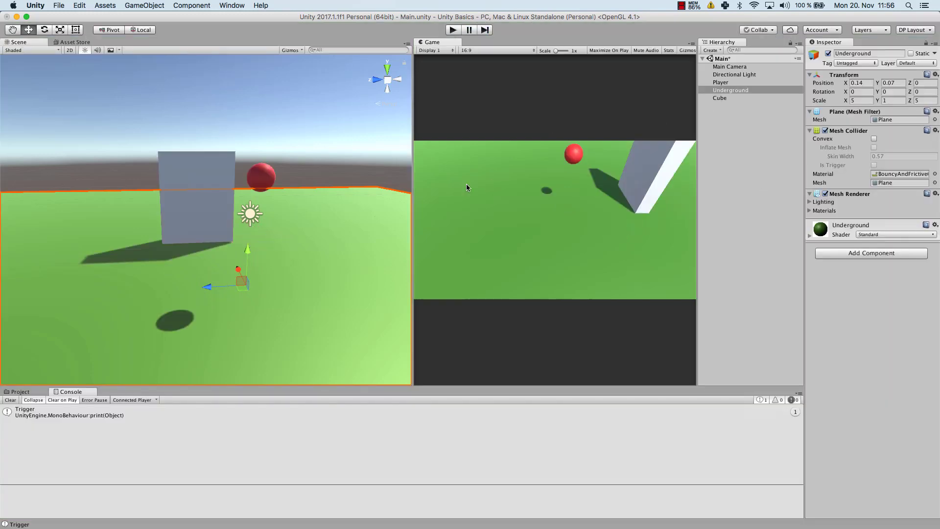
Step: Move the ball down close to the ground and away from the cube in the negative X direction
{"action": "left_click_drag", "start_coordinate": [412, 262], "coordinate": [92, 251]}
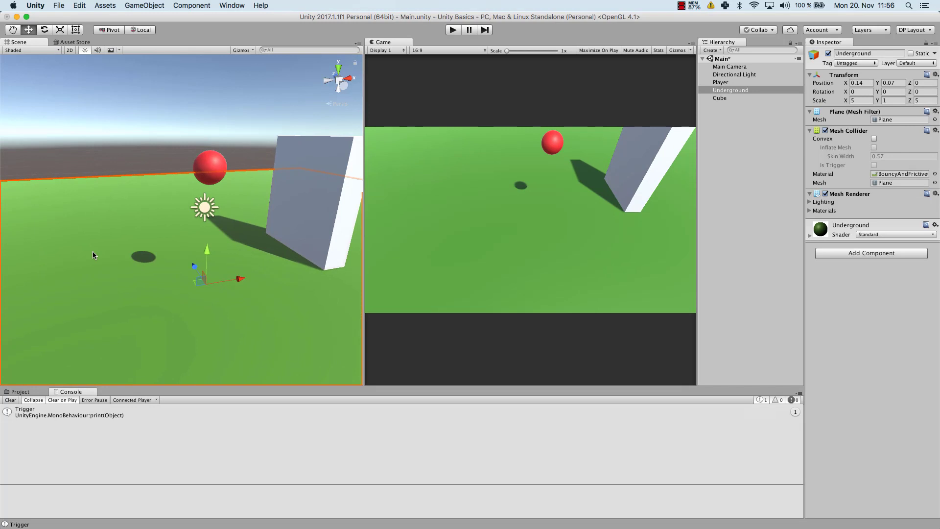
{"action": "left_click", "coordinate": [212, 171]}
{"action": "left_click_drag", "start_coordinate": [212, 139], "coordinate": [70, 262]}
{"action": "left_click_drag", "start_coordinate": [207, 227], "coordinate": [113, 236], "text": "alt"}
{"action": "scroll", "coordinate": [169, 231], "scroll_direction": "down", "scroll_amount": 4}
{"action": "scroll", "coordinate": [146, 238], "scroll_direction": "down", "scroll_amount": 4}
Step: Move the cube along the Z axis to about -0.29 and duplicate it four times
{"action": "left_click", "coordinate": [280, 223]}
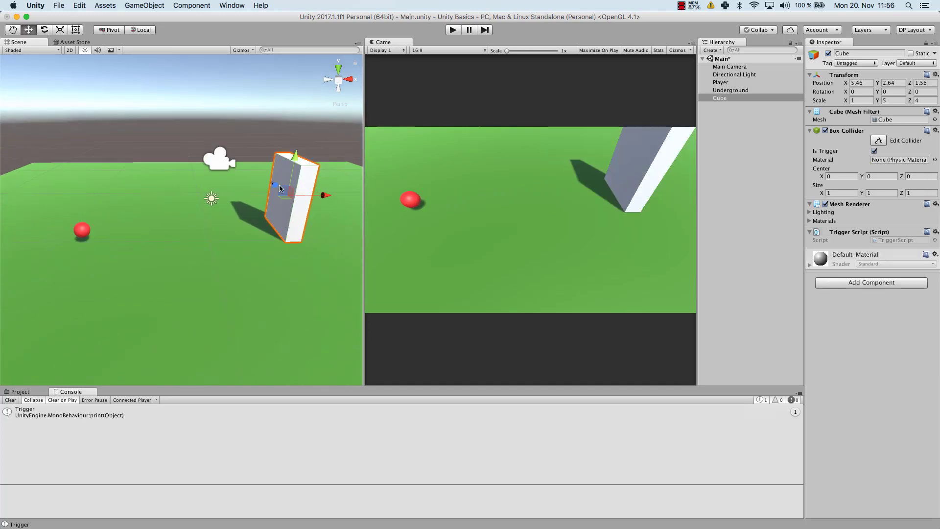
{"action": "left_click_drag", "start_coordinate": [278, 189], "coordinate": [282, 198]}
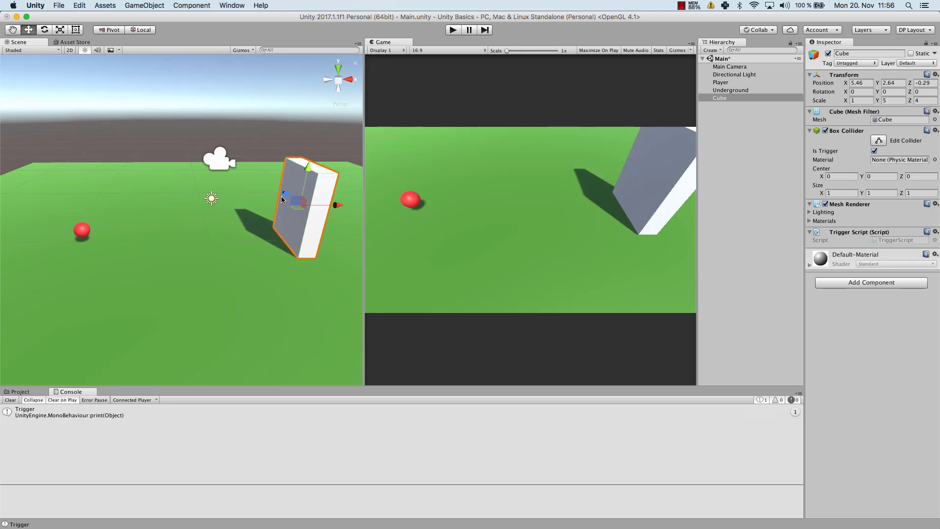
{"action": "left_click", "coordinate": [715, 100]}
{"action": "key", "text": "super+d"}
{"action": "key", "text": "super+d"}
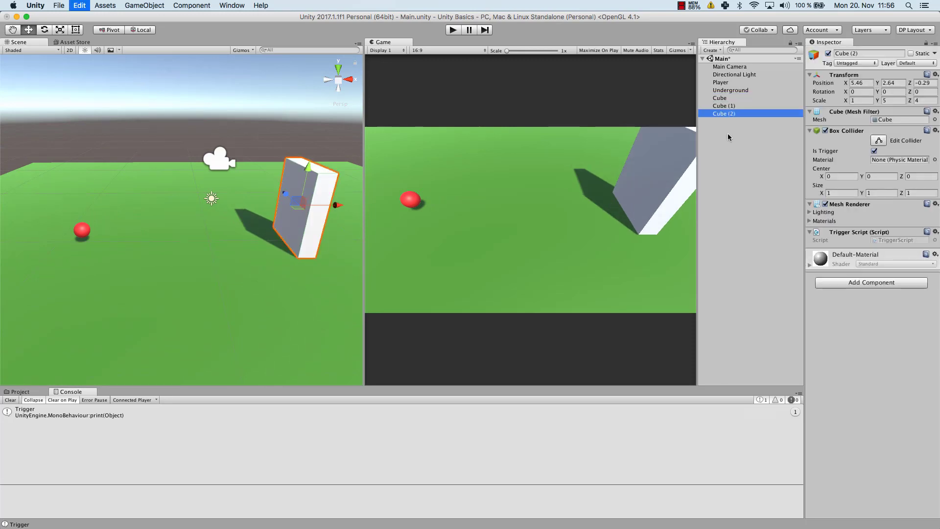
{"action": "key", "text": "super+d"}
{"action": "key", "text": "super+d"}
Step: Spread the four cube copies along X at about -5.31, -2.1, 0.58 and 2.9, and play-test the ball passing through the row
{"action": "left_click", "coordinate": [736, 106]}
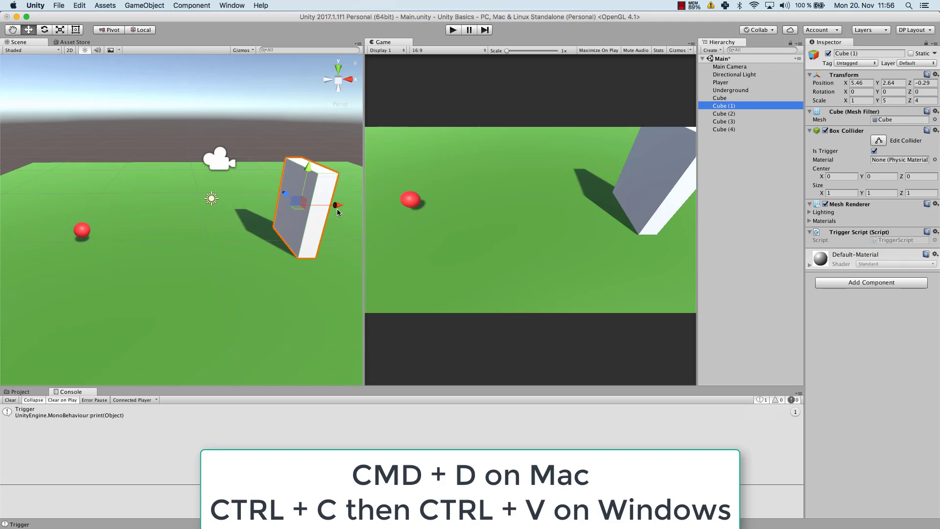
{"action": "left_click_drag", "start_coordinate": [338, 212], "coordinate": [161, 215]}
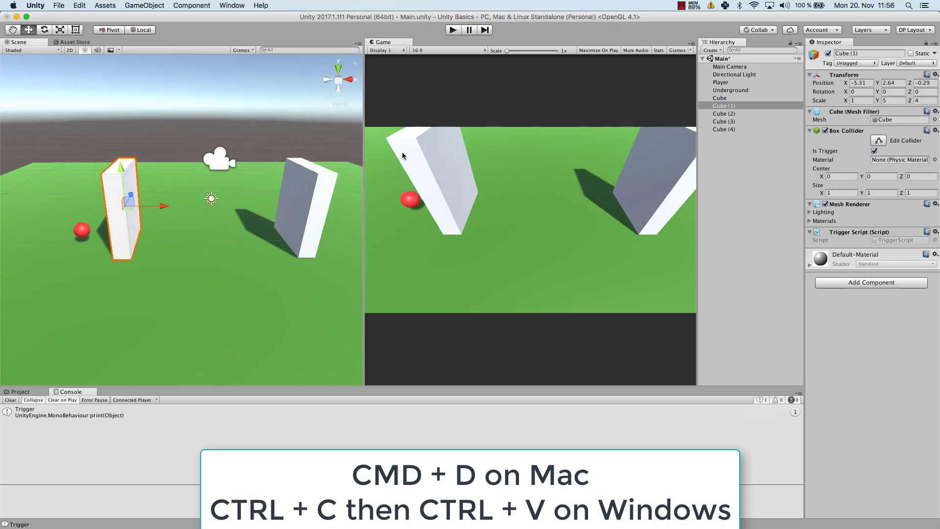
{"action": "left_click", "coordinate": [729, 114]}
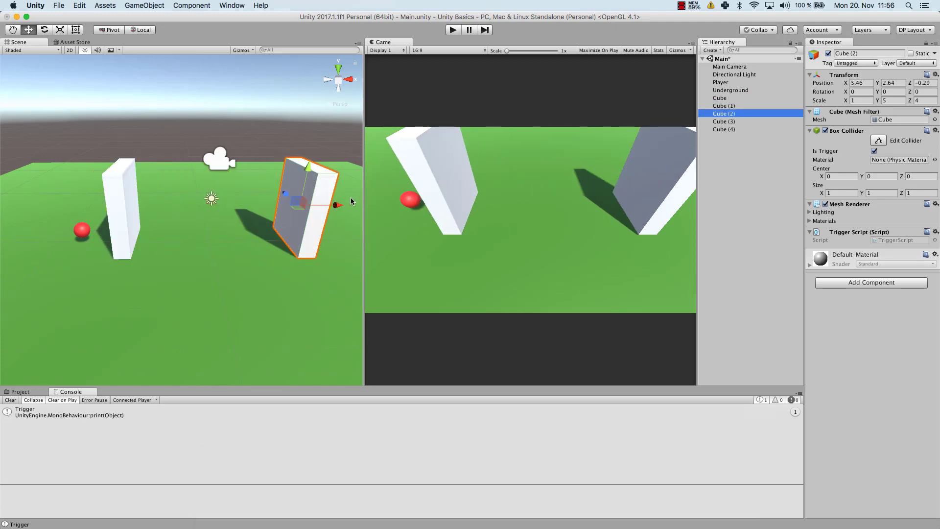
{"action": "left_click_drag", "start_coordinate": [342, 205], "coordinate": [218, 206]}
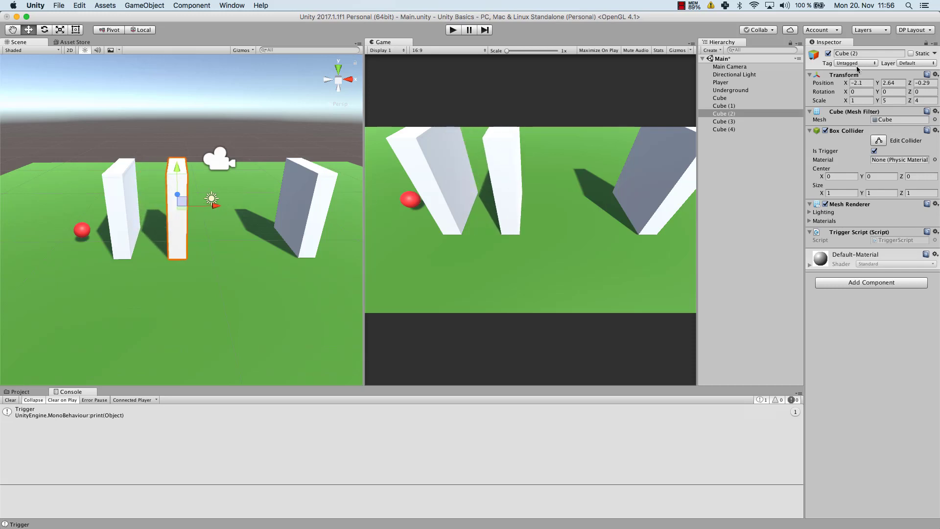
{"action": "left_click", "coordinate": [737, 121]}
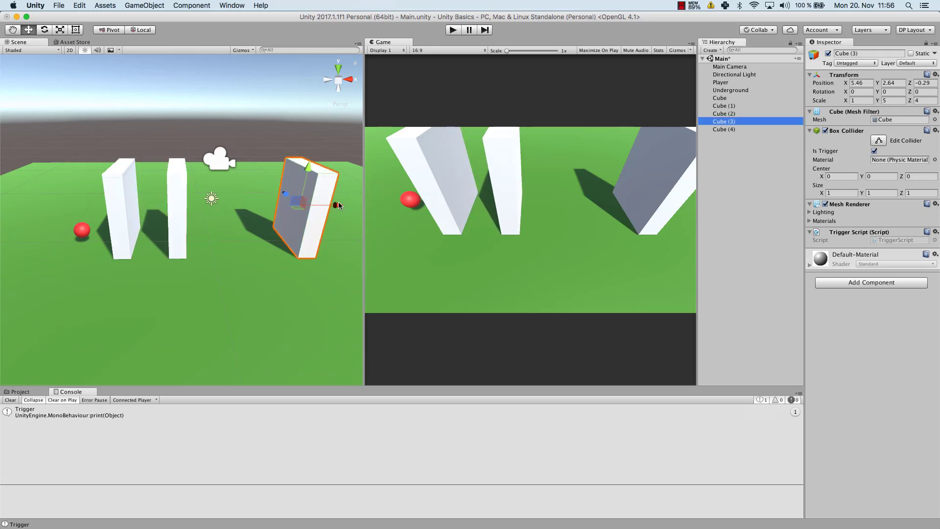
{"action": "left_click_drag", "start_coordinate": [338, 205], "coordinate": [262, 205]}
{"action": "left_click", "coordinate": [722, 131]}
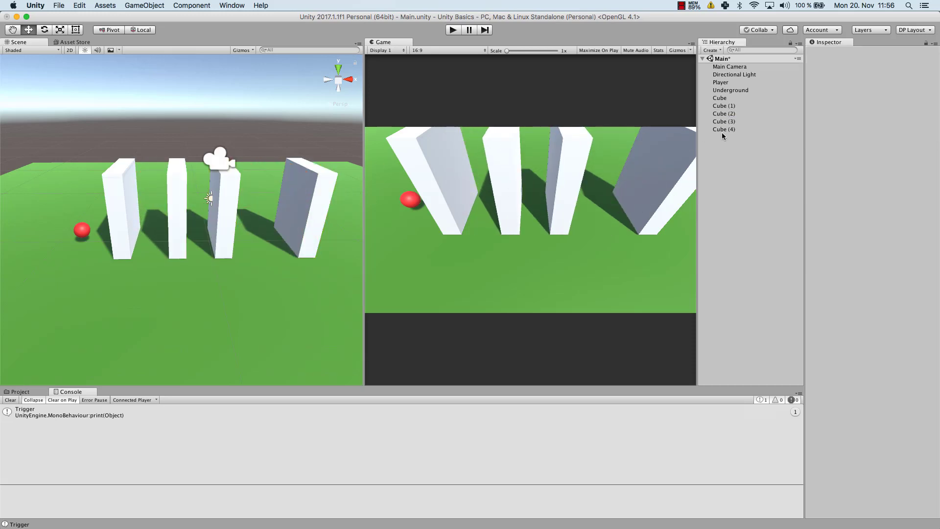
{"action": "left_click_drag", "start_coordinate": [350, 205], "coordinate": [308, 207]}
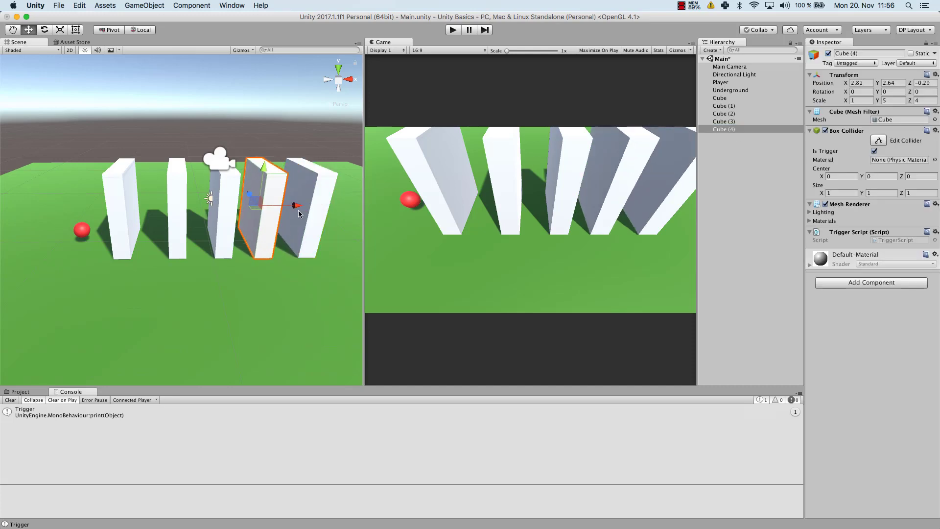
{"action": "left_click", "coordinate": [451, 27]}
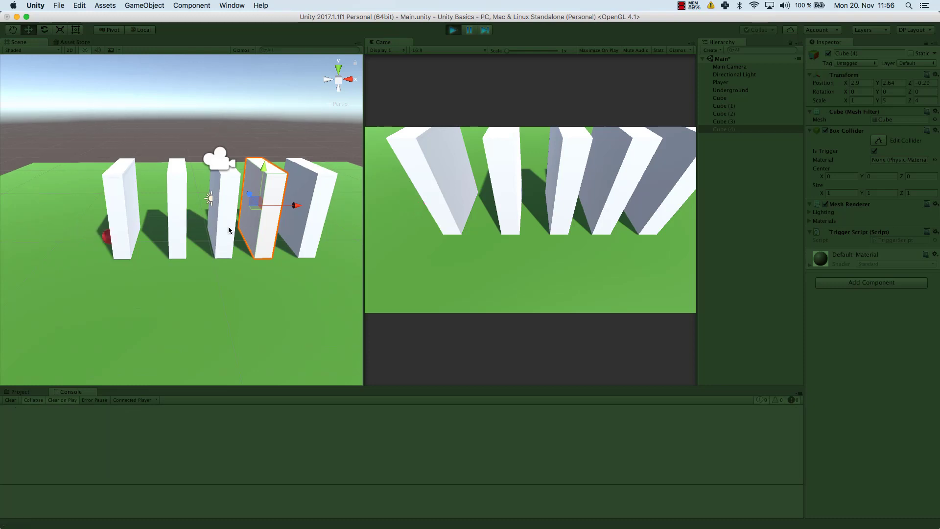
{"action": "left_click", "coordinate": [453, 29]}
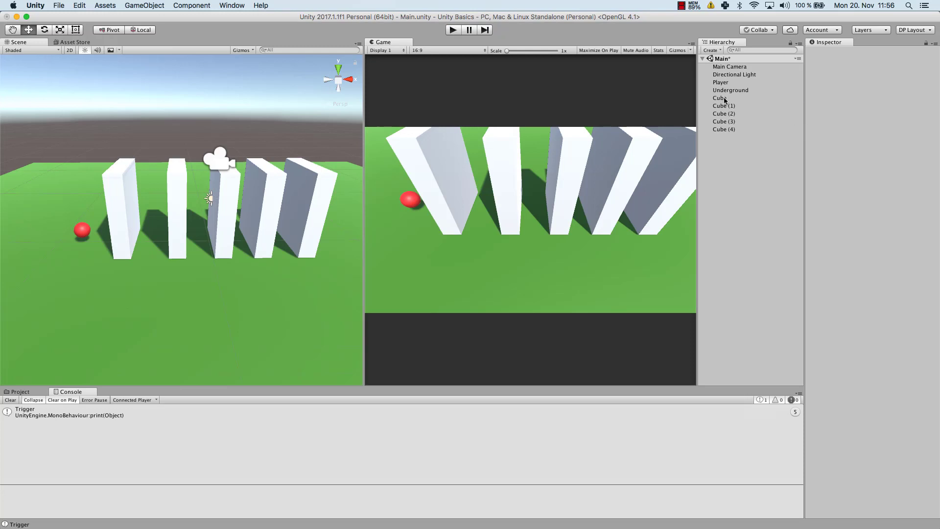
Step: Place another duplicate of the original cube at X about -3.64 and play-test the ball against the extended row
{"action": "left_click", "coordinate": [720, 98]}
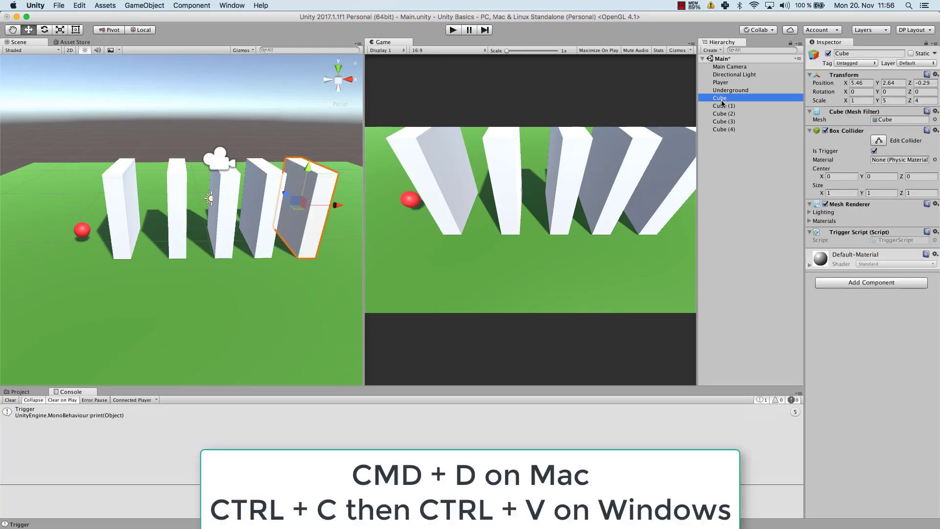
{"action": "right_click", "coordinate": [722, 102]}
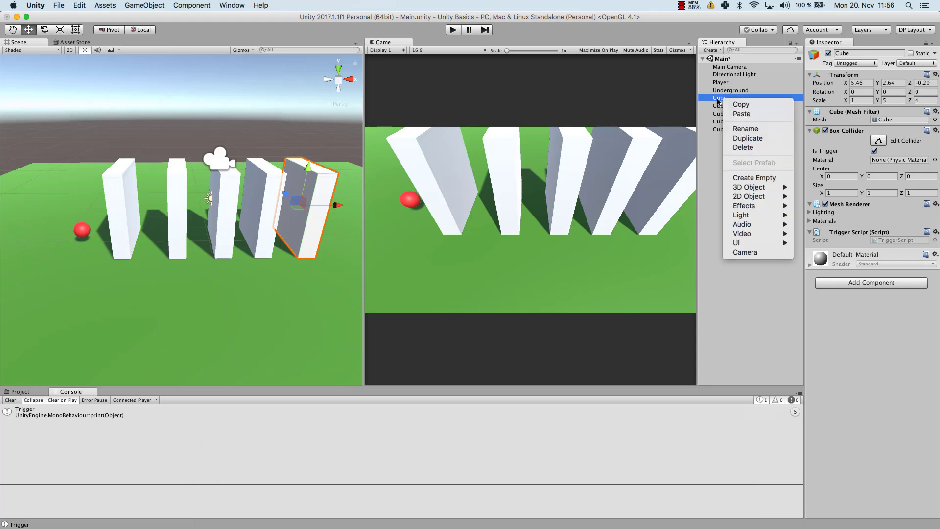
{"action": "left_click", "coordinate": [747, 138]}
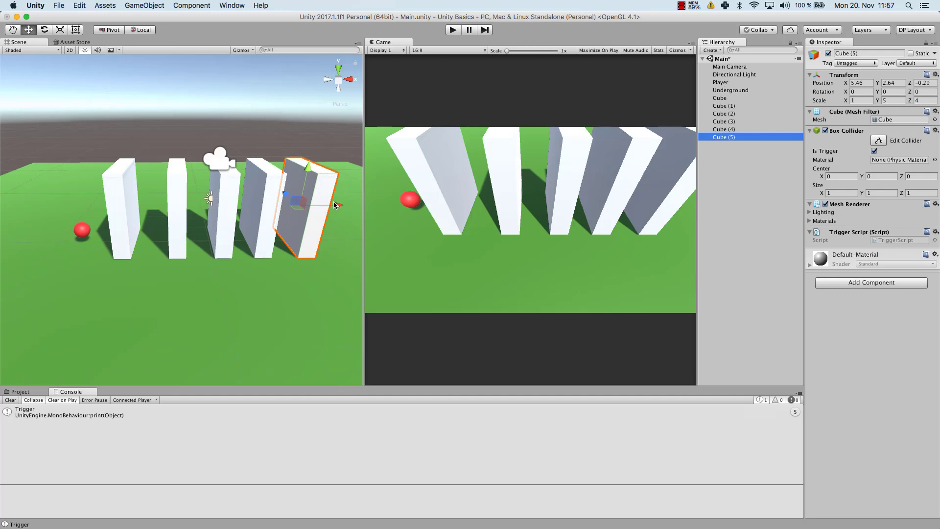
{"action": "left_click_drag", "start_coordinate": [337, 208], "coordinate": [190, 217]}
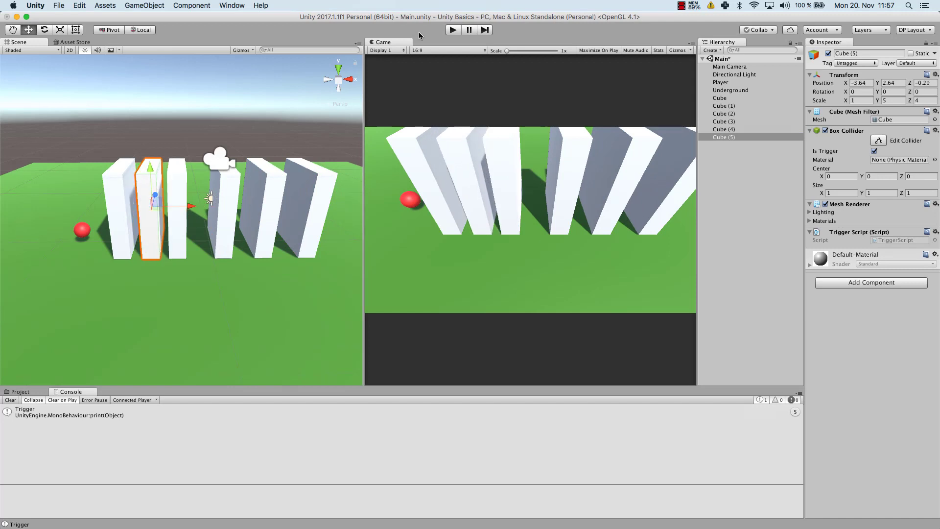
{"action": "left_click", "coordinate": [454, 29]}
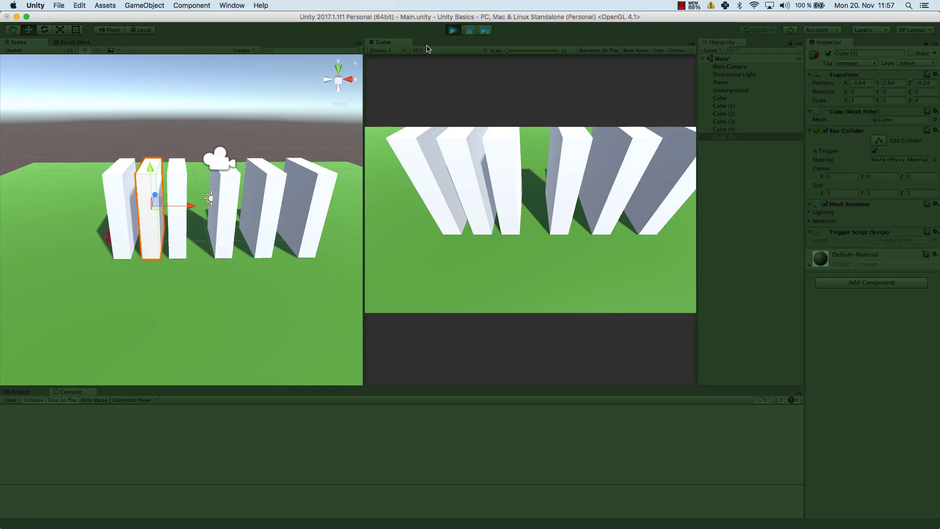
{"action": "left_click", "coordinate": [454, 32]}
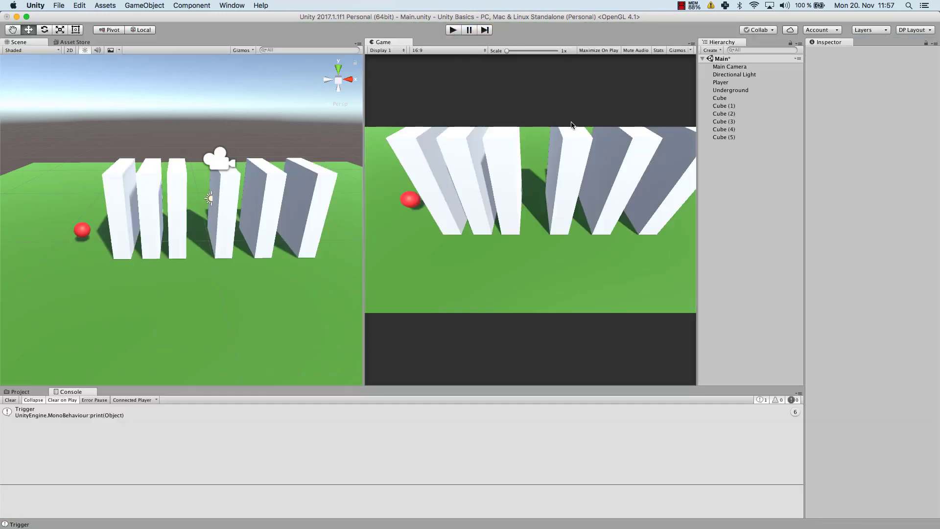
Step: Turn off Is Trigger on the box colliders of Cube, Cube (1), Cube (2) and Cube (3), and run a brief play-test
{"action": "left_click", "coordinate": [722, 99]}
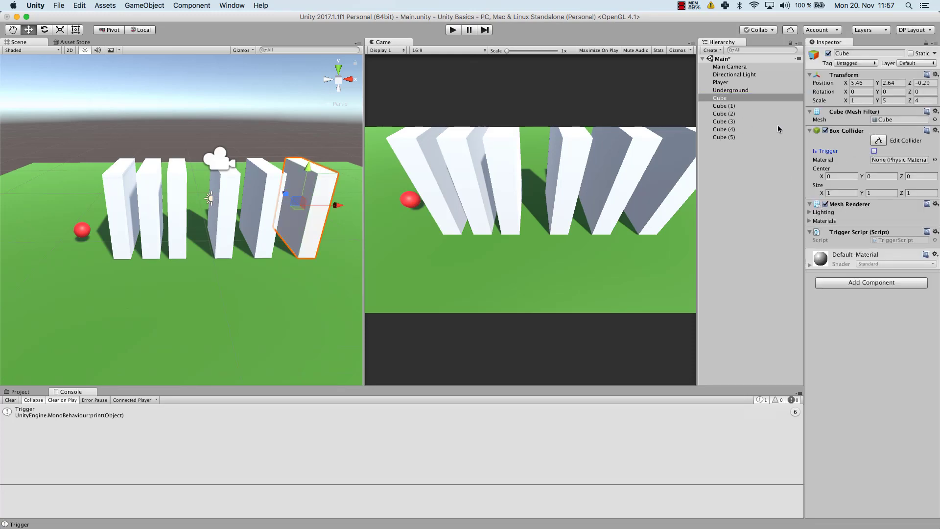
{"action": "left_click", "coordinate": [729, 106]}
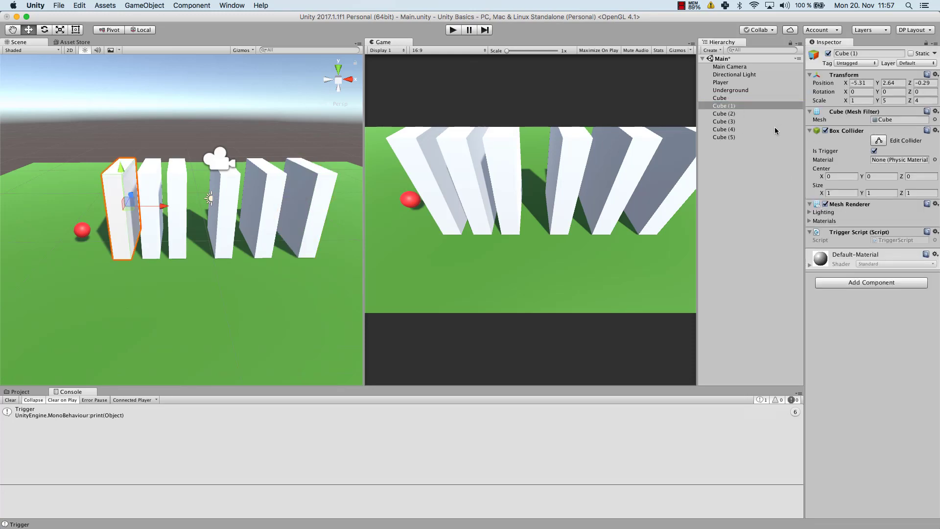
{"action": "left_click", "coordinate": [720, 114]}
{"action": "left_click", "coordinate": [718, 98]}
{"action": "left_click", "coordinate": [721, 106]}
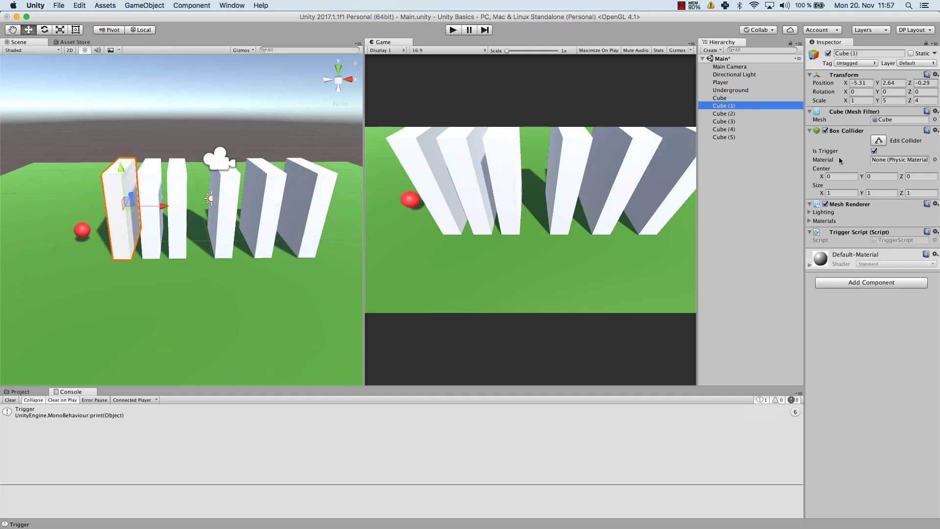
{"action": "left_click", "coordinate": [874, 151]}
{"action": "left_click", "coordinate": [723, 113]}
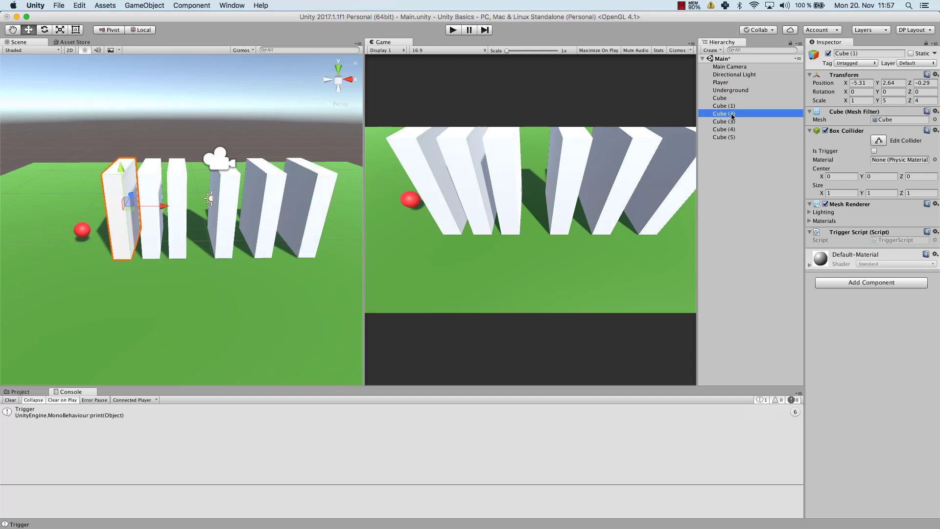
{"action": "left_click", "coordinate": [874, 152]}
{"action": "left_click", "coordinate": [730, 122]}
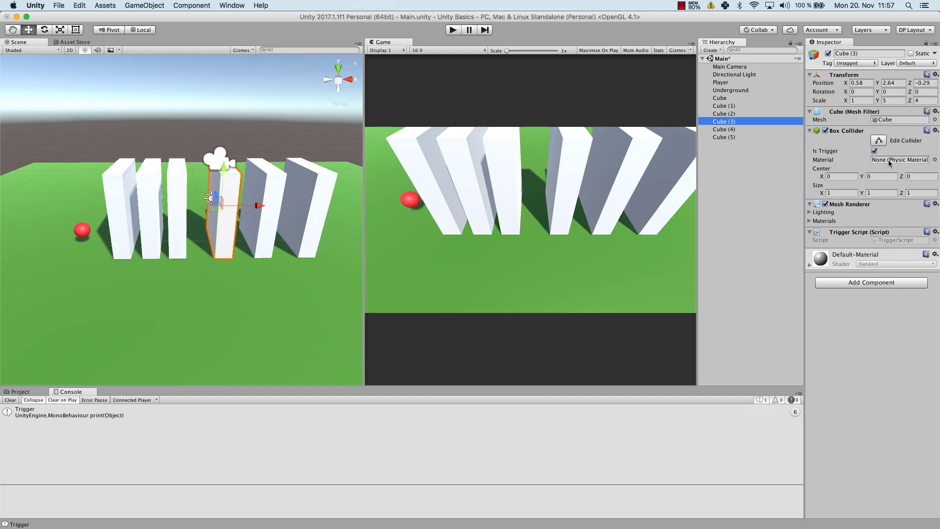
{"action": "left_click", "coordinate": [874, 151]}
{"action": "left_click", "coordinate": [727, 130]}
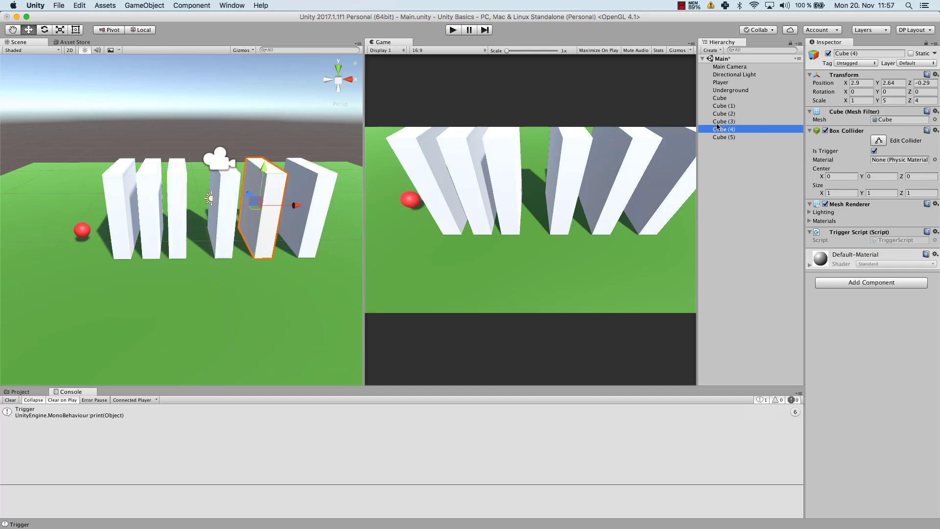
{"action": "key", "text": "super+p"}
Step: Add a physics Rigidbody component to Cube (1) and to the original Cube
{"action": "left_click", "coordinate": [724, 106]}
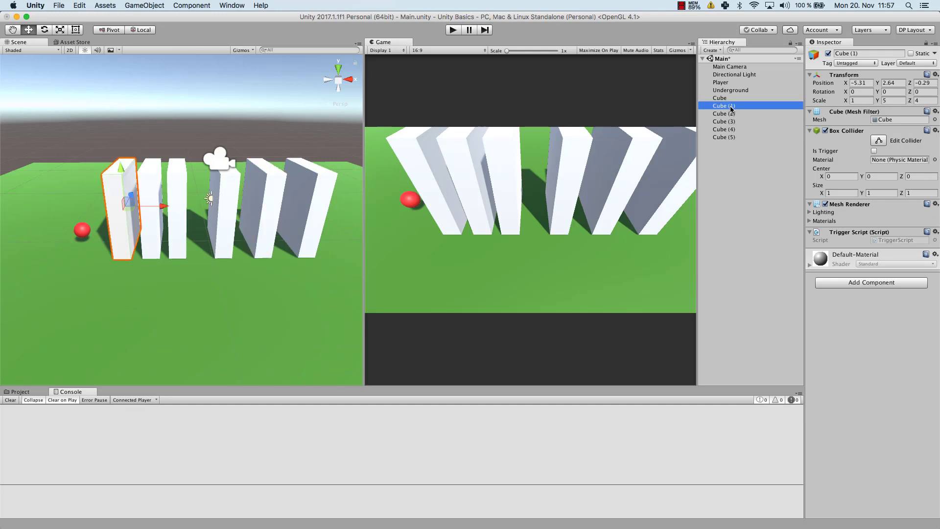
{"action": "left_click", "coordinate": [862, 283]}
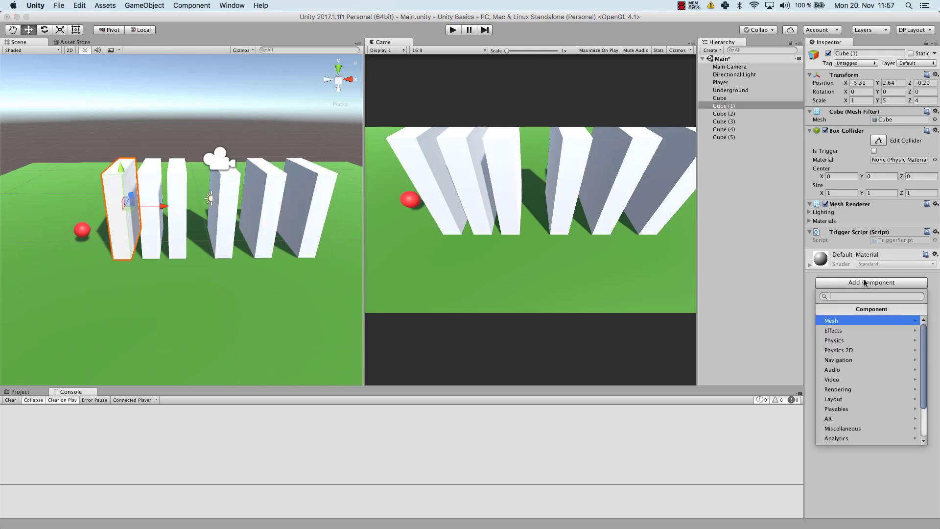
{"action": "left_click", "coordinate": [852, 339]}
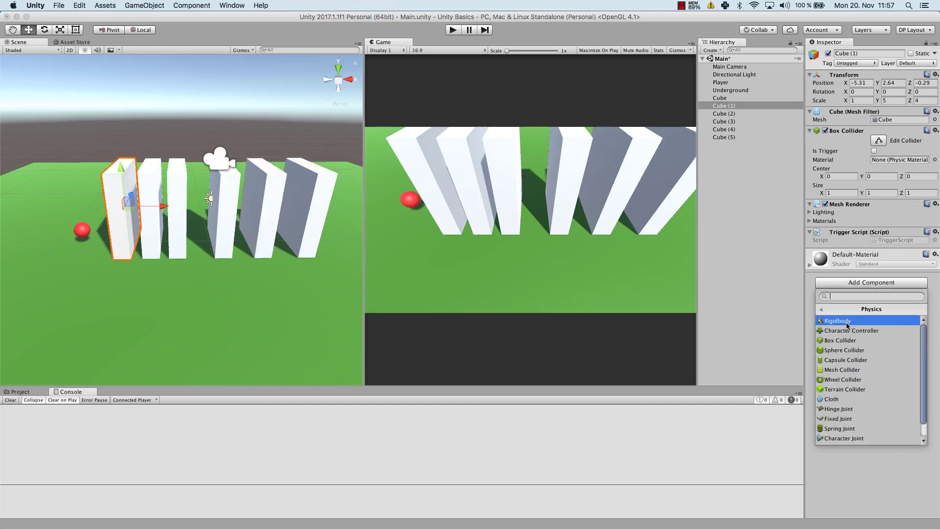
{"action": "left_click", "coordinate": [854, 321]}
{"action": "left_click", "coordinate": [723, 99]}
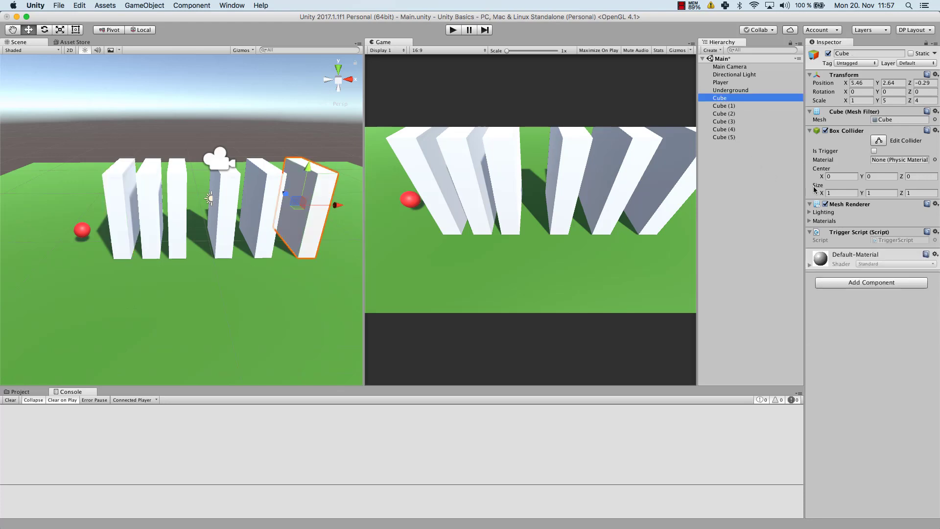
{"action": "left_click", "coordinate": [859, 285]}
{"action": "left_click", "coordinate": [838, 340]}
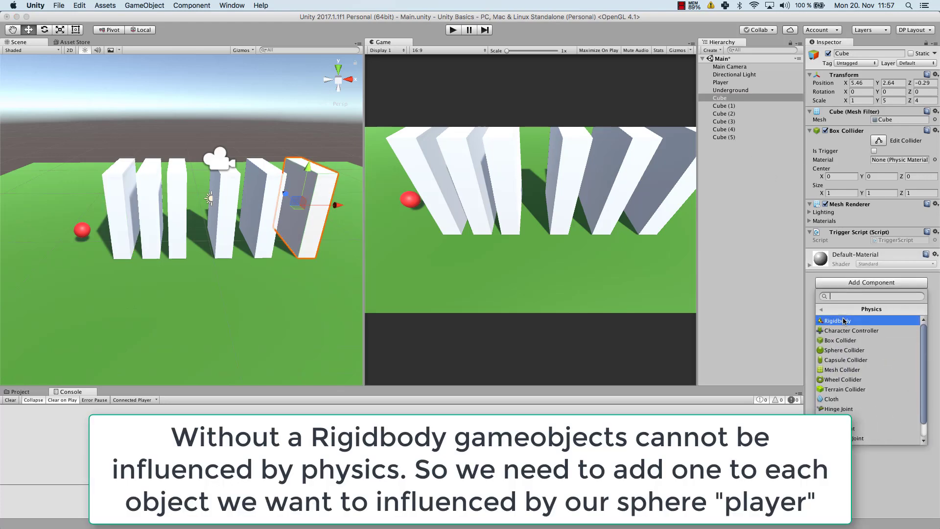
{"action": "left_click", "coordinate": [844, 321]}
Step: Add a physics Rigidbody component to Cube (2)
{"action": "left_click", "coordinate": [728, 114]}
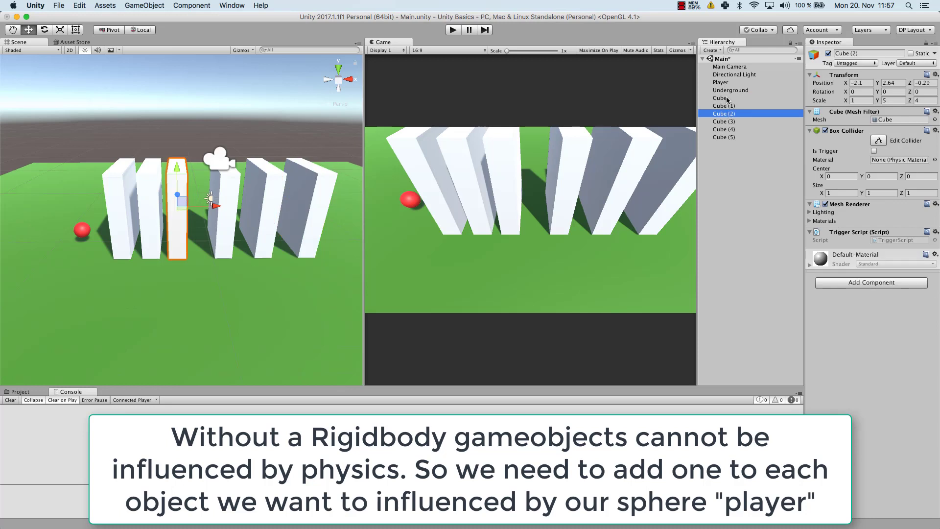
{"action": "left_click", "coordinate": [851, 283]}
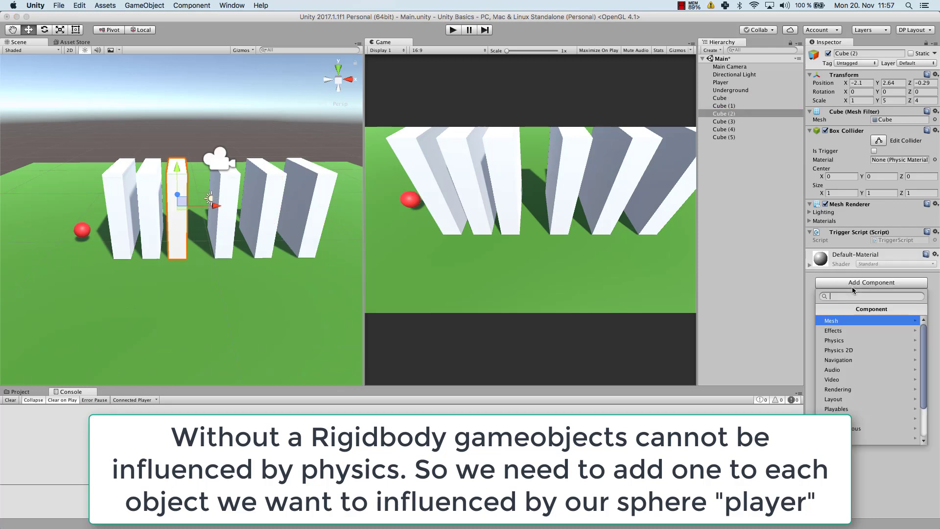
{"action": "left_click", "coordinate": [843, 340]}
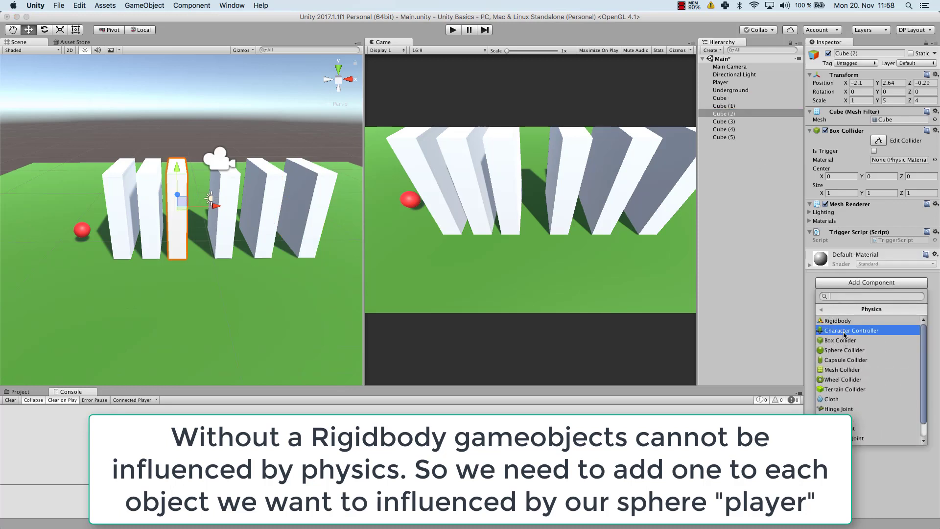
{"action": "left_click", "coordinate": [839, 321]}
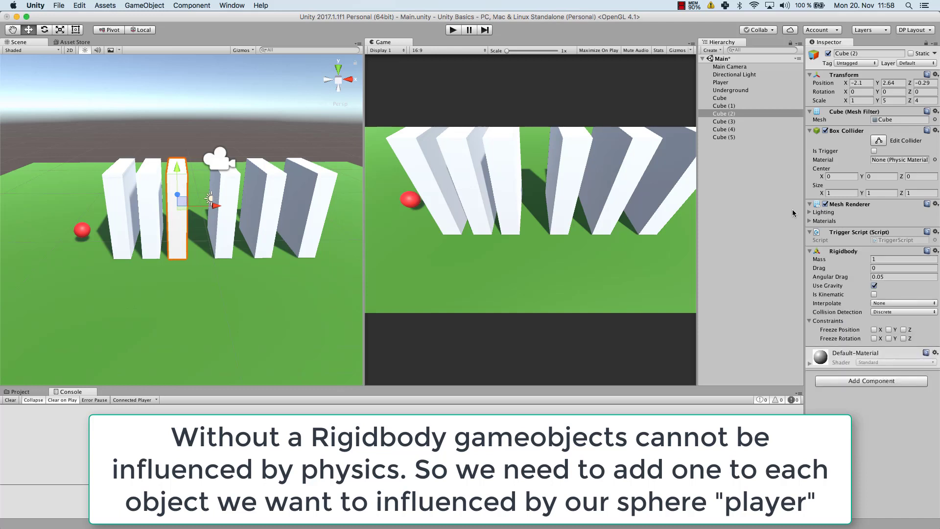
Step: Add a physics Rigidbody component to Cube (3) and play-test the ball against the row of cubes
{"action": "left_click", "coordinate": [726, 122]}
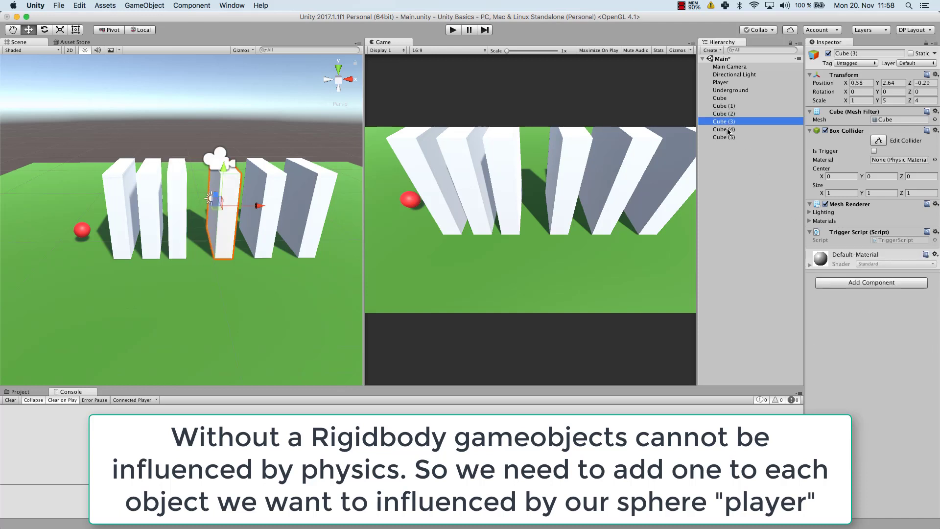
{"action": "left_click", "coordinate": [843, 284]}
{"action": "left_click", "coordinate": [847, 349]}
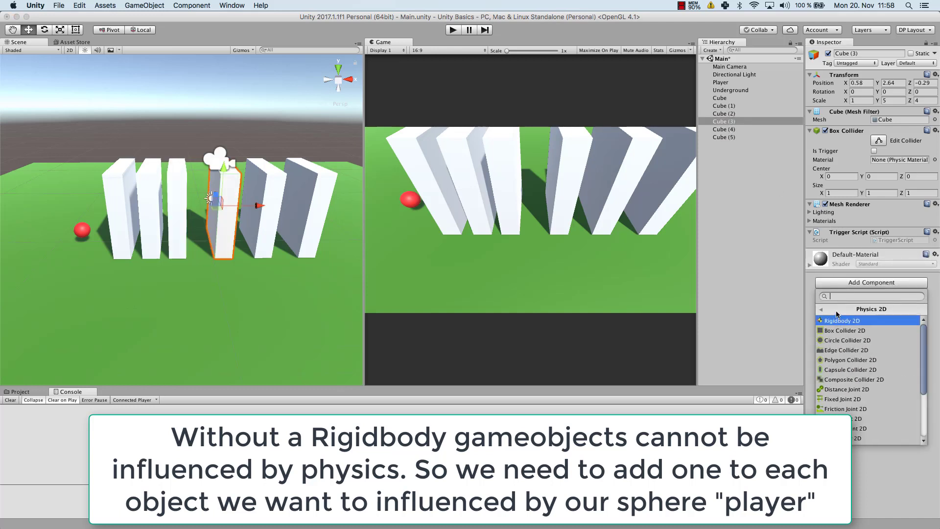
{"action": "left_click", "coordinate": [822, 310]}
{"action": "left_click", "coordinate": [837, 331]}
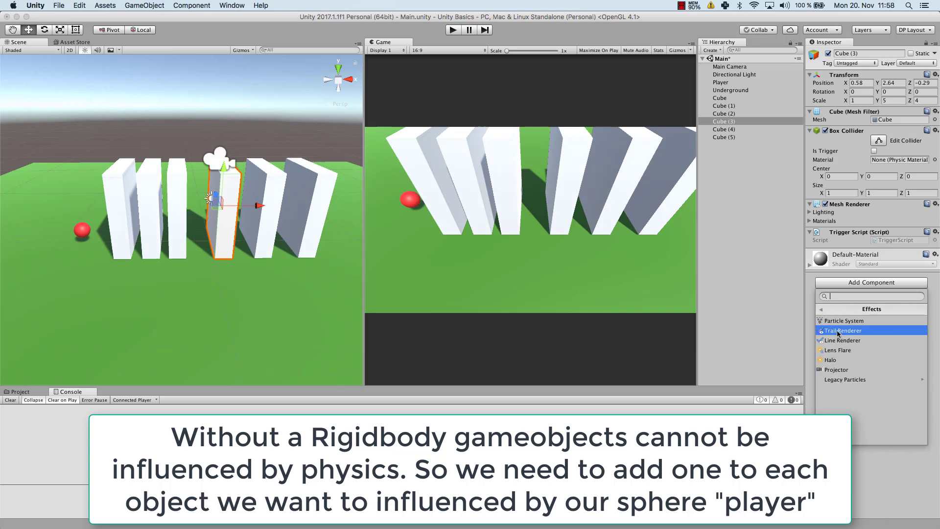
{"action": "left_click", "coordinate": [822, 310]}
{"action": "left_click", "coordinate": [837, 340]}
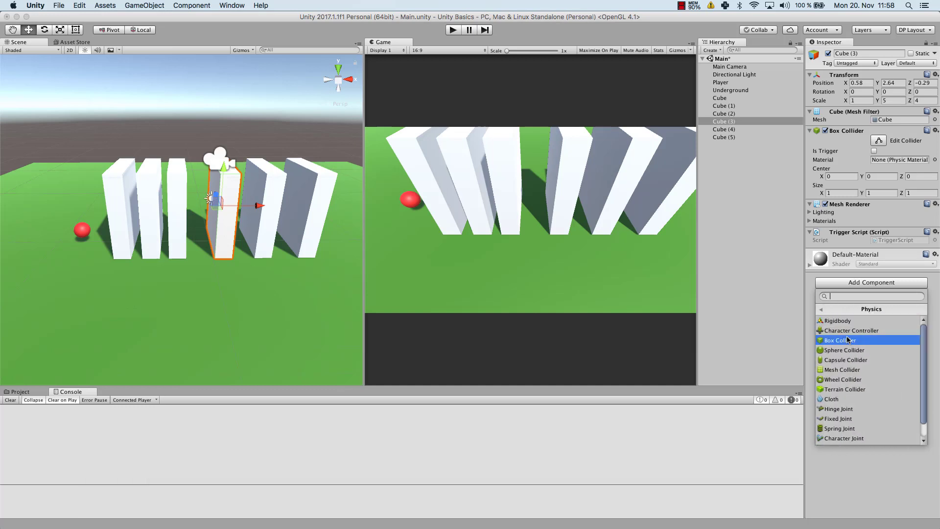
{"action": "left_click", "coordinate": [838, 322]}
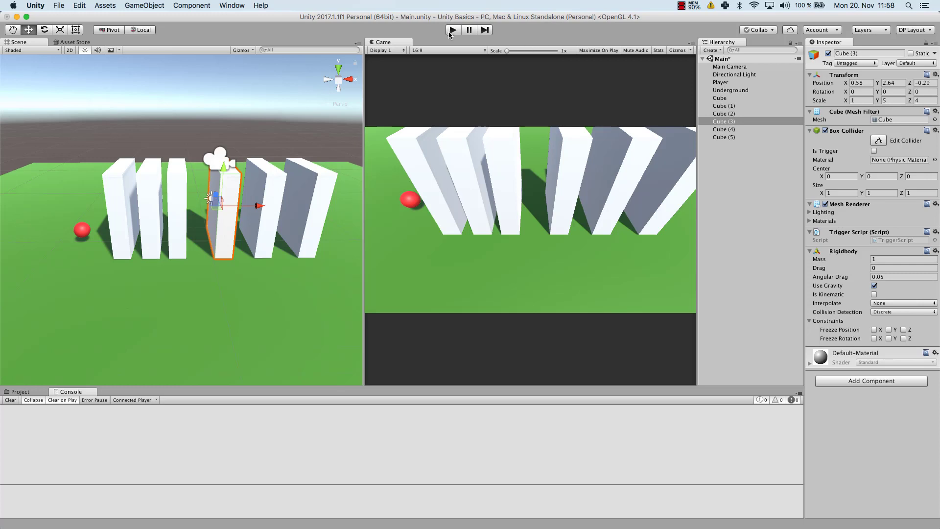
{"action": "left_click", "coordinate": [451, 31]}
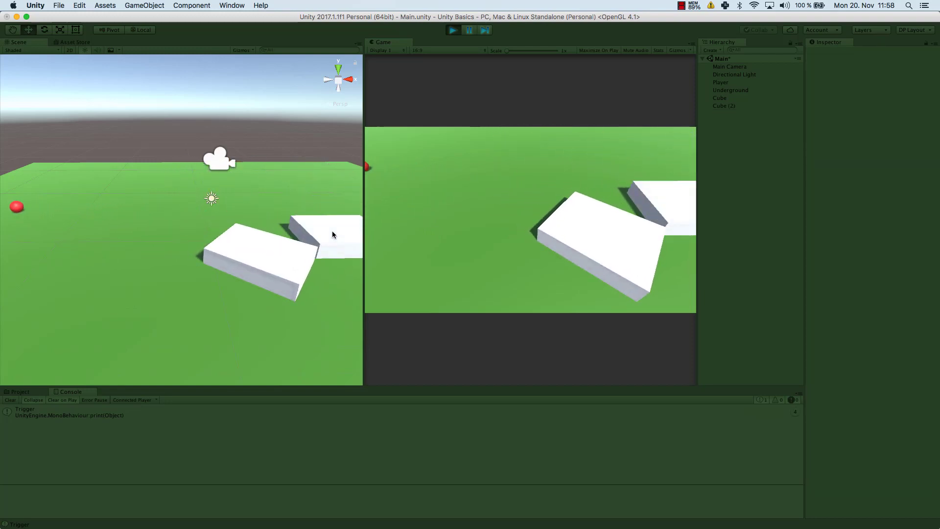
{"action": "left_click", "coordinate": [452, 33]}
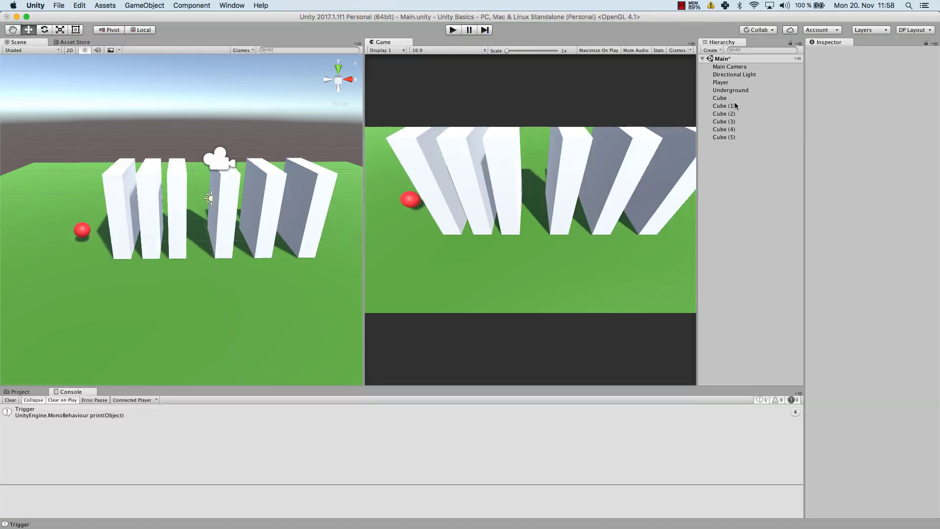
Step: Check the box colliders along the row of cubes and turn off Is Trigger on Cube (4) and Cube (5)
{"action": "left_click", "coordinate": [733, 136]}
{"action": "left_click", "coordinate": [733, 129]}
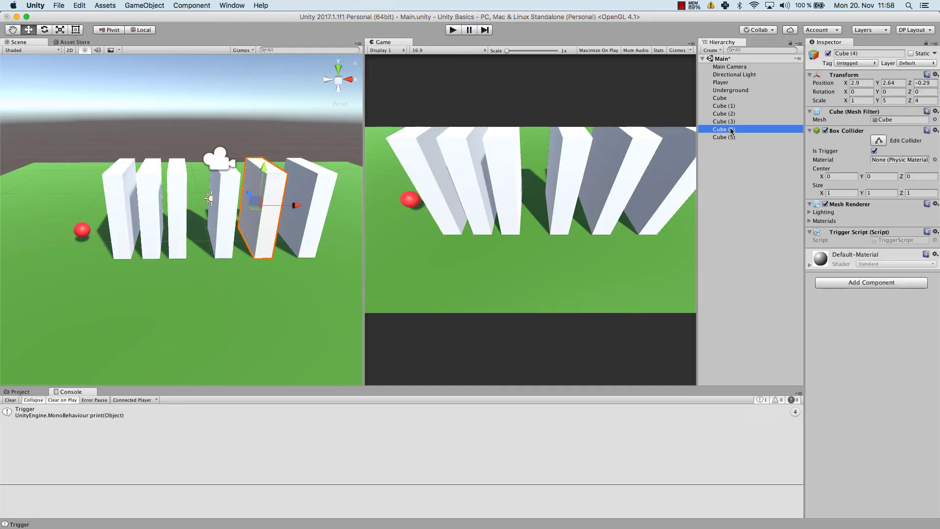
{"action": "left_click", "coordinate": [732, 122]}
{"action": "left_click", "coordinate": [732, 113]}
{"action": "left_click", "coordinate": [731, 106]}
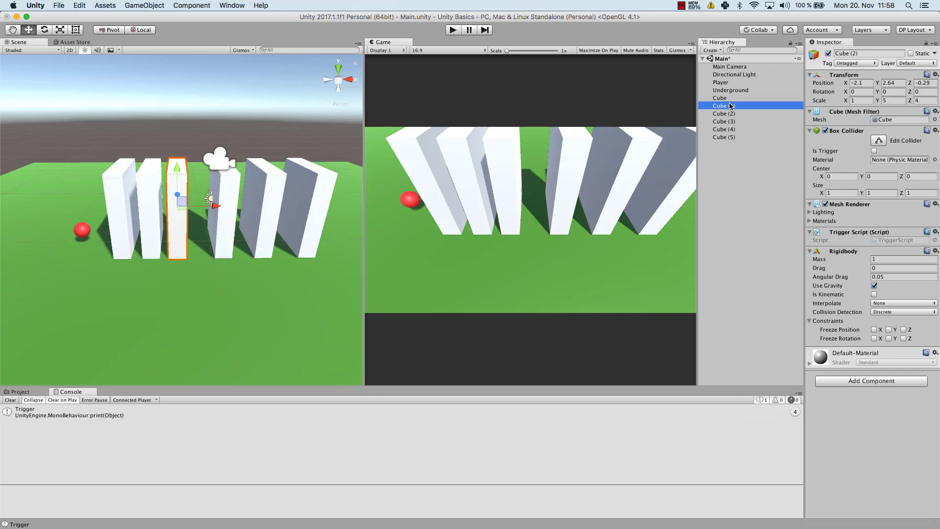
{"action": "left_click", "coordinate": [730, 99]}
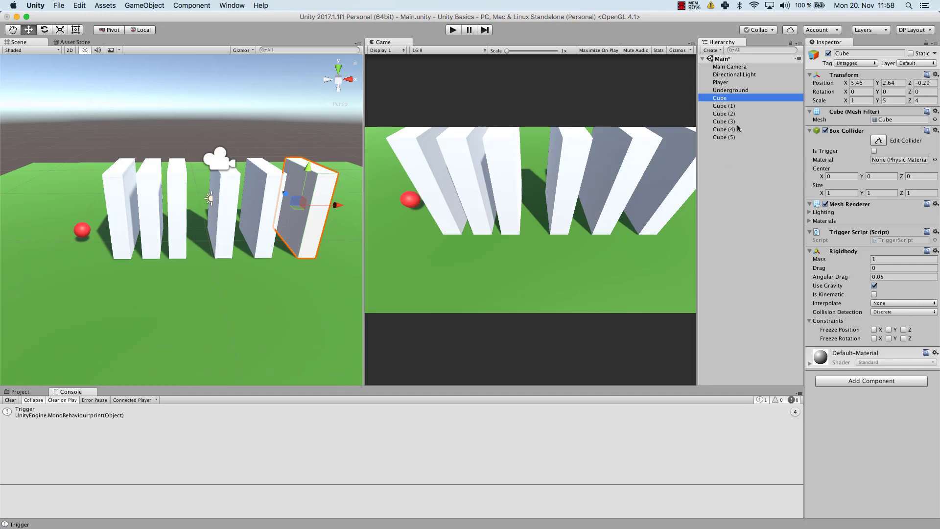
{"action": "left_click", "coordinate": [724, 105]}
{"action": "left_click", "coordinate": [725, 113]}
{"action": "left_click", "coordinate": [724, 121]}
{"action": "left_click", "coordinate": [724, 130]}
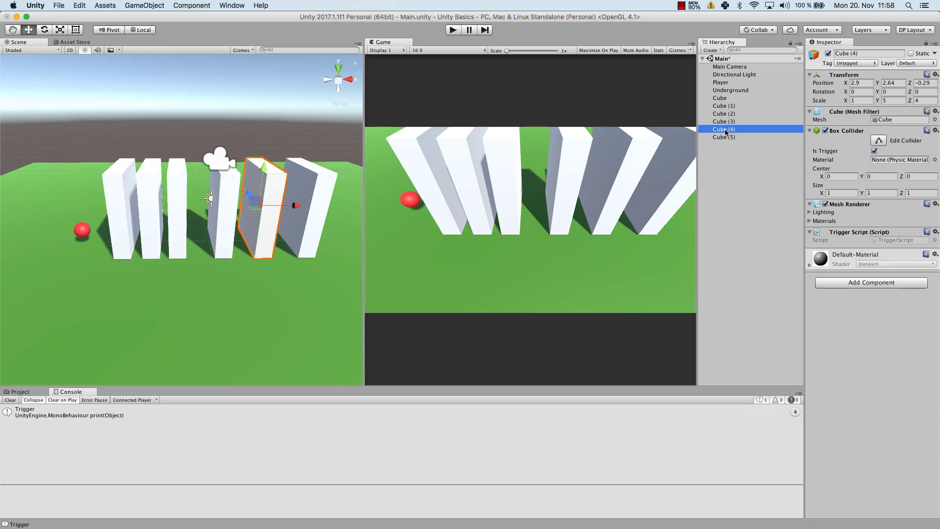
{"action": "left_click", "coordinate": [874, 151]}
{"action": "left_click", "coordinate": [728, 138]}
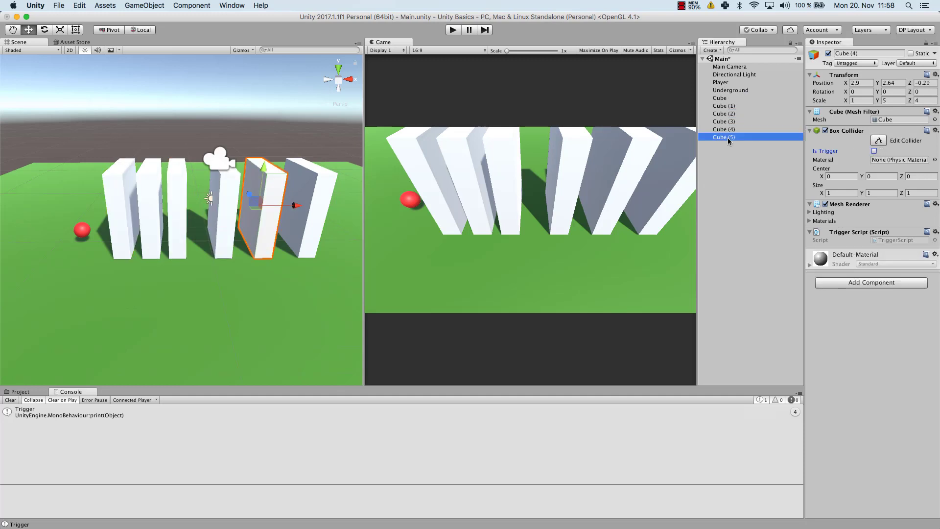
{"action": "left_click", "coordinate": [874, 151]}
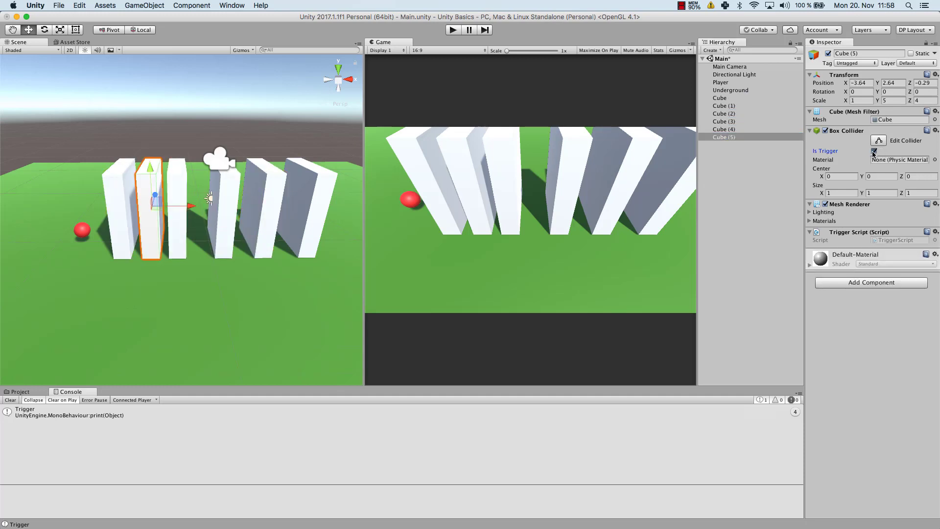
Step: Recheck the cubes' component settings and run a brief play-test with Cube (5) selected
{"action": "left_click", "coordinate": [727, 98]}
{"action": "left_click", "coordinate": [728, 105]}
{"action": "left_click", "coordinate": [728, 121]}
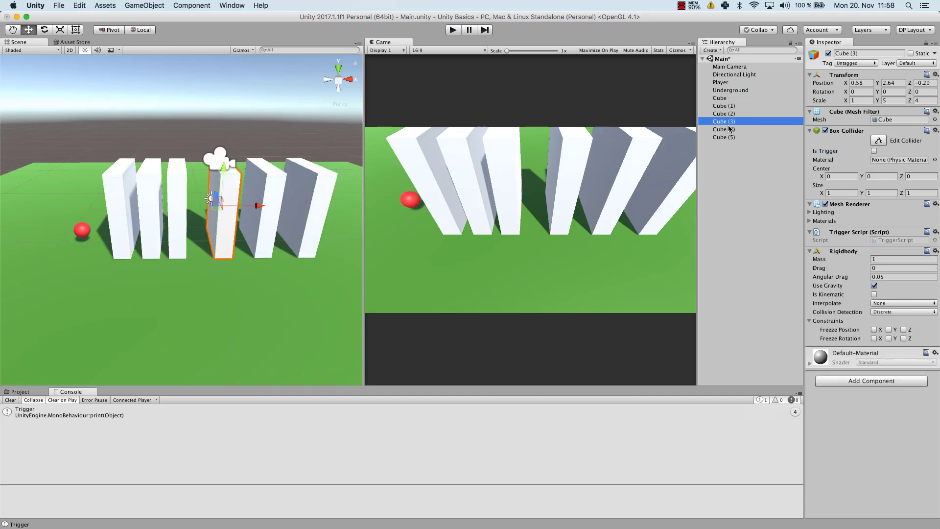
{"action": "left_click", "coordinate": [728, 129]}
{"action": "left_click", "coordinate": [727, 138]}
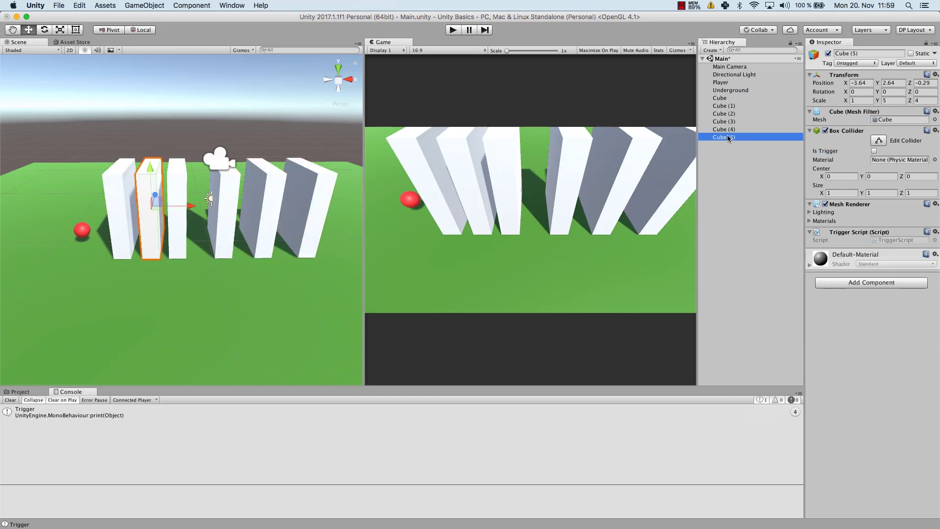
{"action": "left_click", "coordinate": [450, 30]}
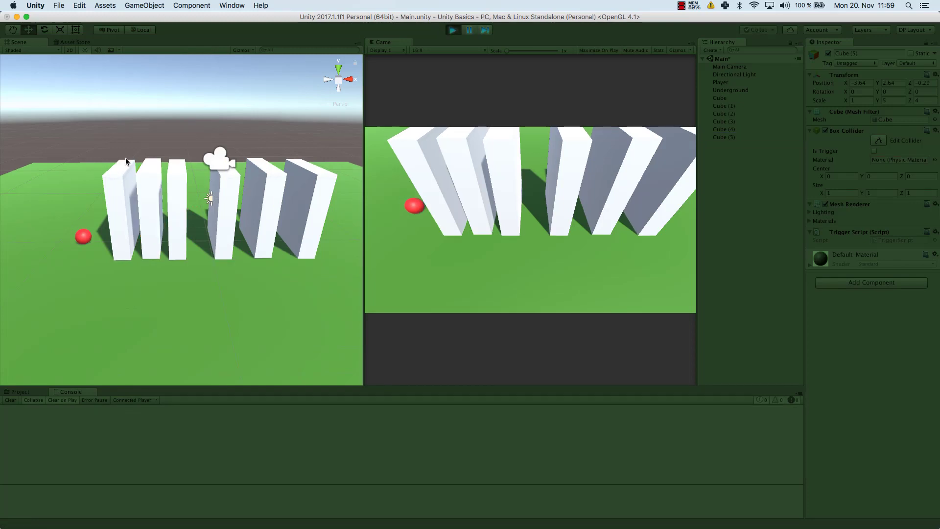
{"action": "left_click", "coordinate": [155, 163]}
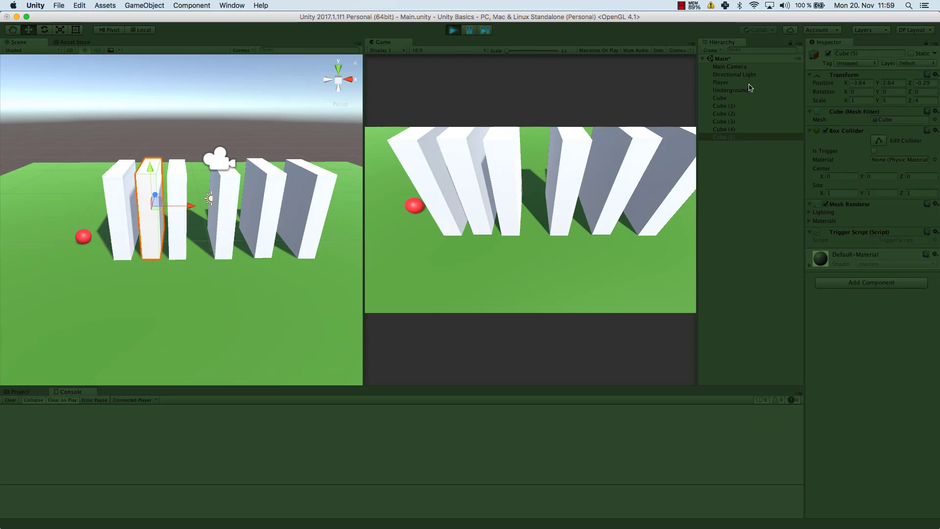
{"action": "left_click", "coordinate": [454, 31]}
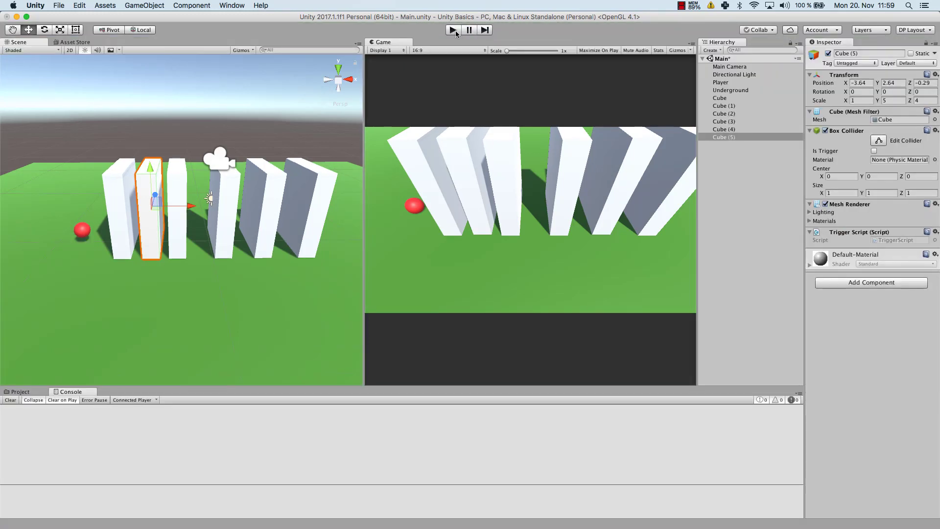
Step: Set the Player sphere's scale to 3 on all axes and reposition it at about X -8.59, Y 1.77
{"action": "left_click", "coordinate": [720, 82]}
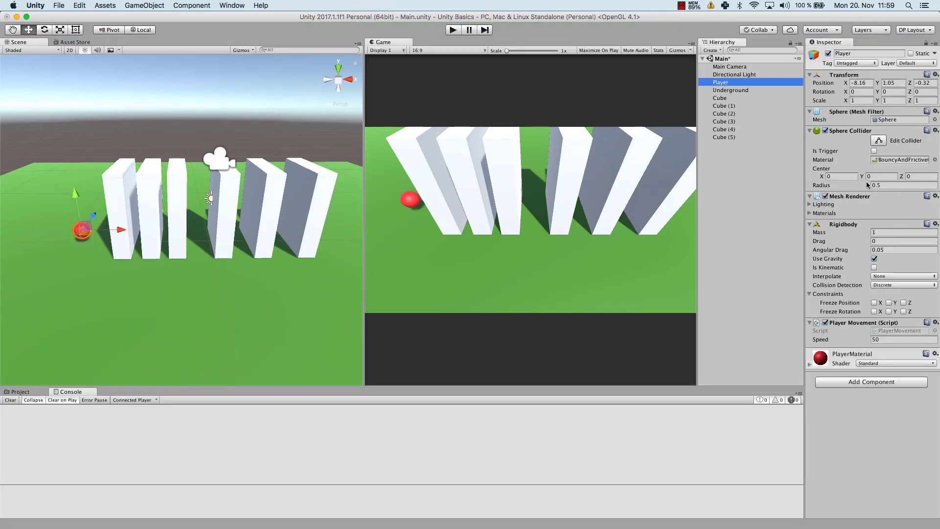
{"action": "left_click", "coordinate": [859, 101]}
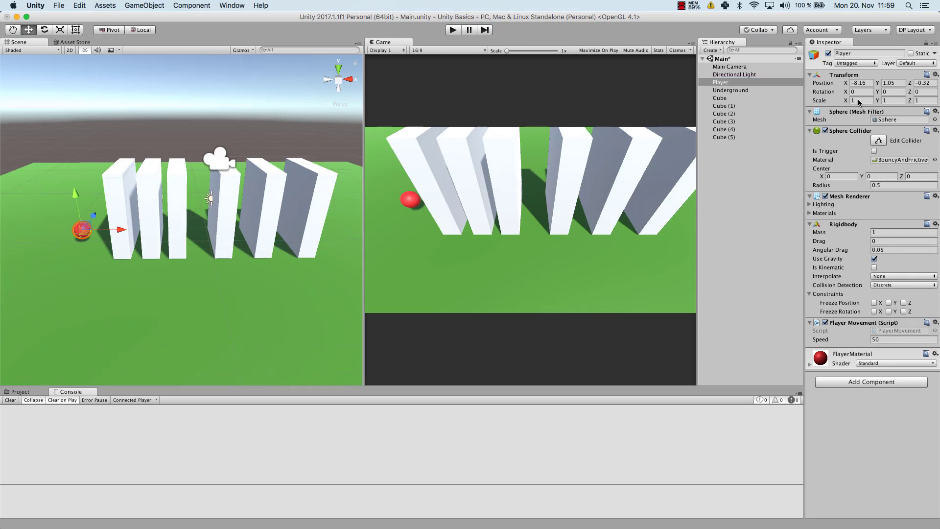
{"action": "type", "text": "5"}
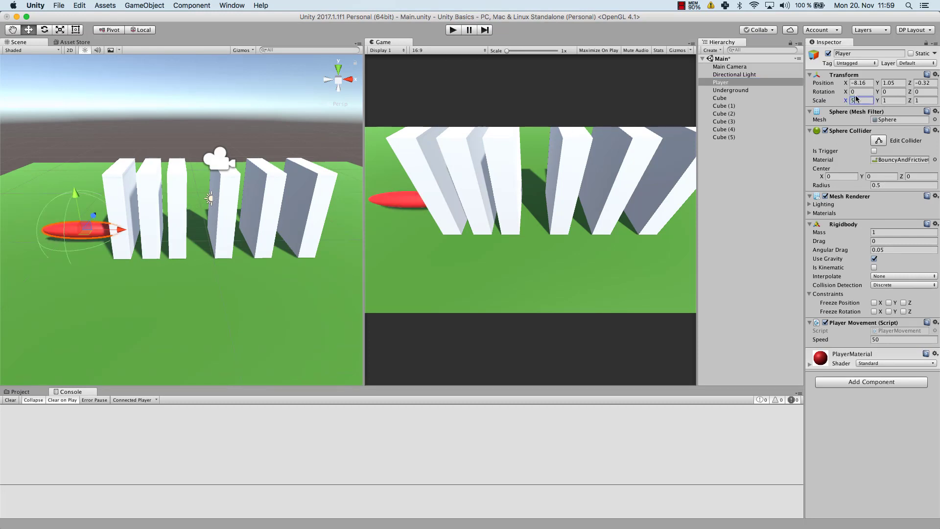
{"action": "key", "text": "BackSpace"}
{"action": "type", "text": "3"}
{"action": "key", "text": "Tab"}
{"action": "type", "text": "3"}
{"action": "key", "text": "Tab"}
{"action": "type", "text": "3"}
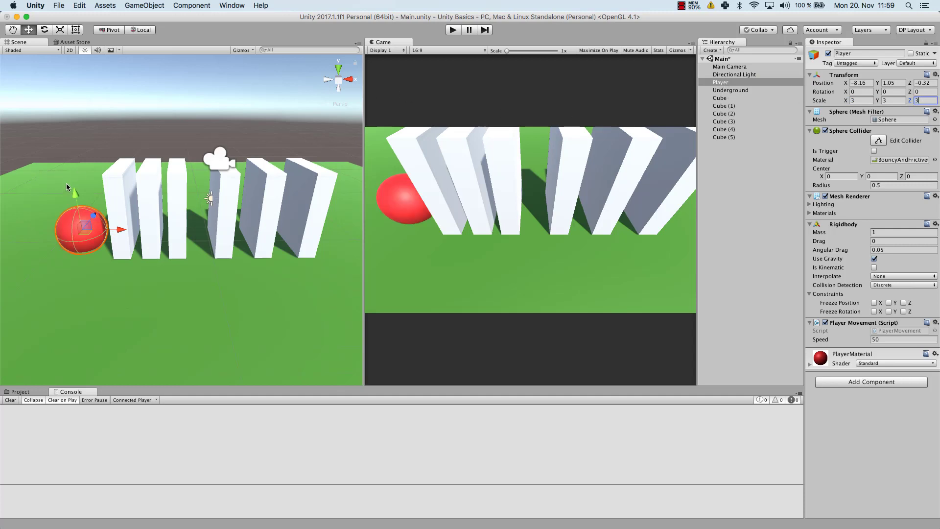
{"action": "left_click_drag", "start_coordinate": [74, 192], "coordinate": [73, 182]}
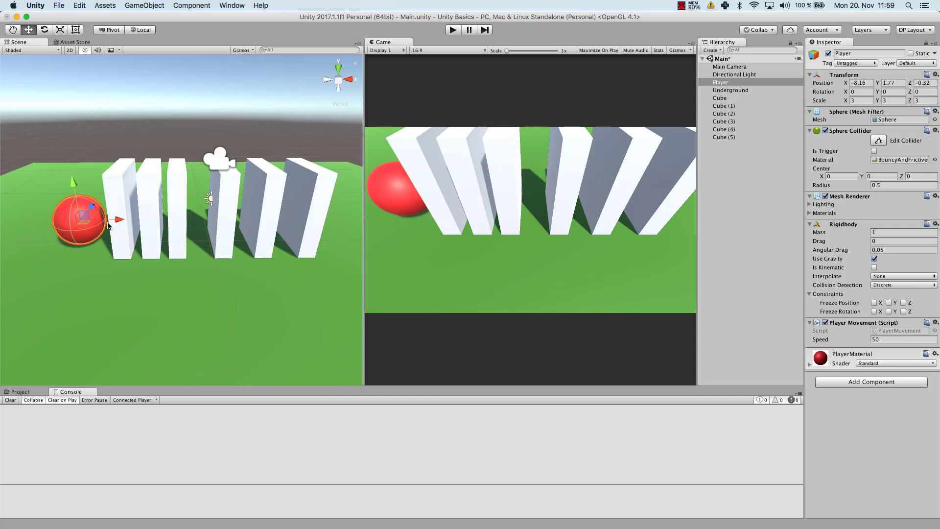
{"action": "left_click_drag", "start_coordinate": [109, 226], "coordinate": [101, 224]}
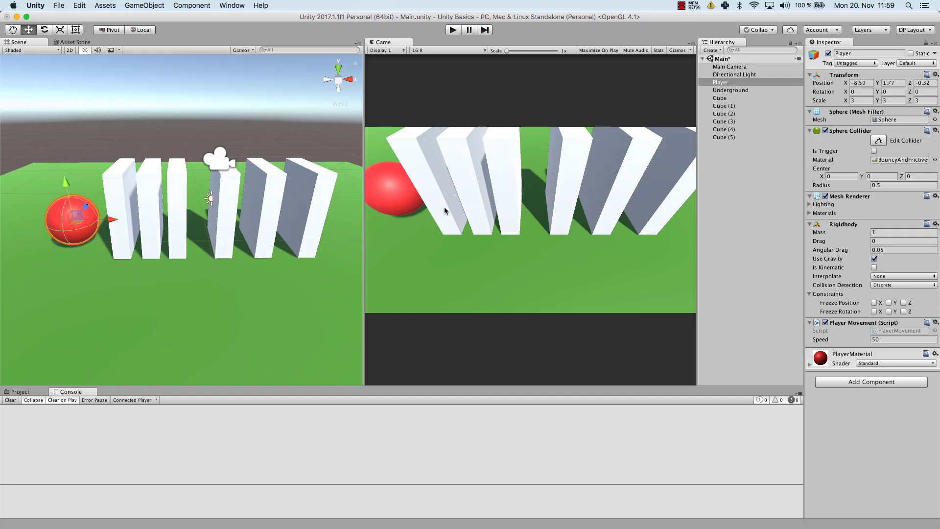
Step: Move the Main Camera along global axes to about Y 8.103, Z -6.713 and play-test the enlarged ball
{"action": "left_click", "coordinate": [726, 67]}
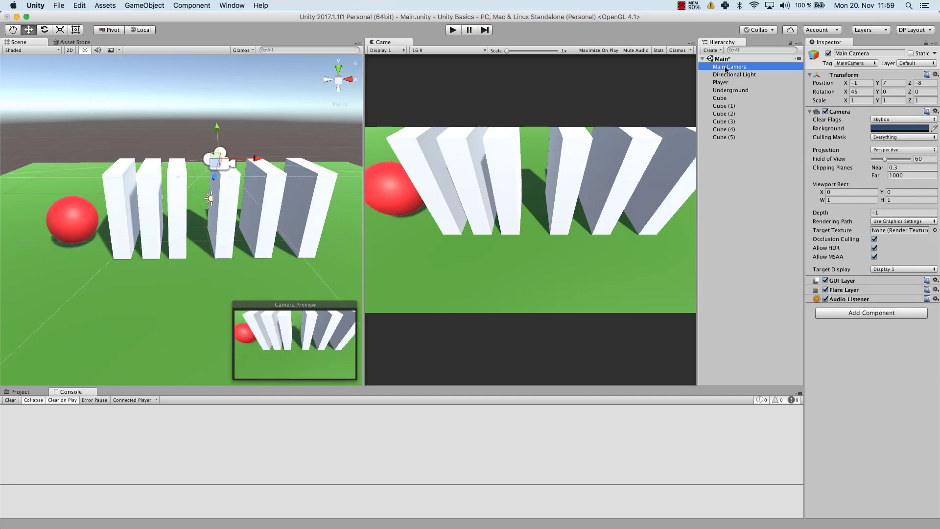
{"action": "right_click_drag", "start_coordinate": [275, 91], "coordinate": [93, 83]}
{"action": "left_click", "coordinate": [140, 30]}
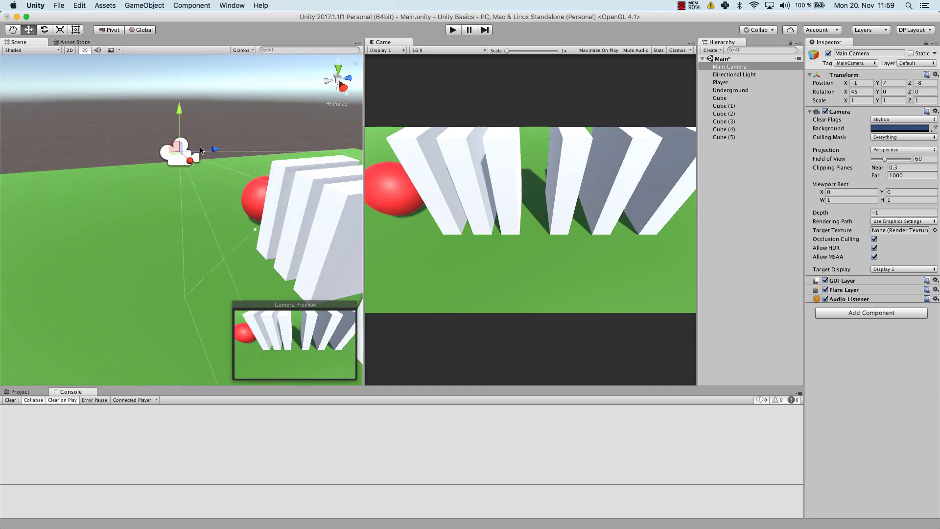
{"action": "left_click", "coordinate": [140, 30]}
{"action": "left_click", "coordinate": [141, 30]}
{"action": "left_click_drag", "start_coordinate": [214, 150], "coordinate": [274, 96]}
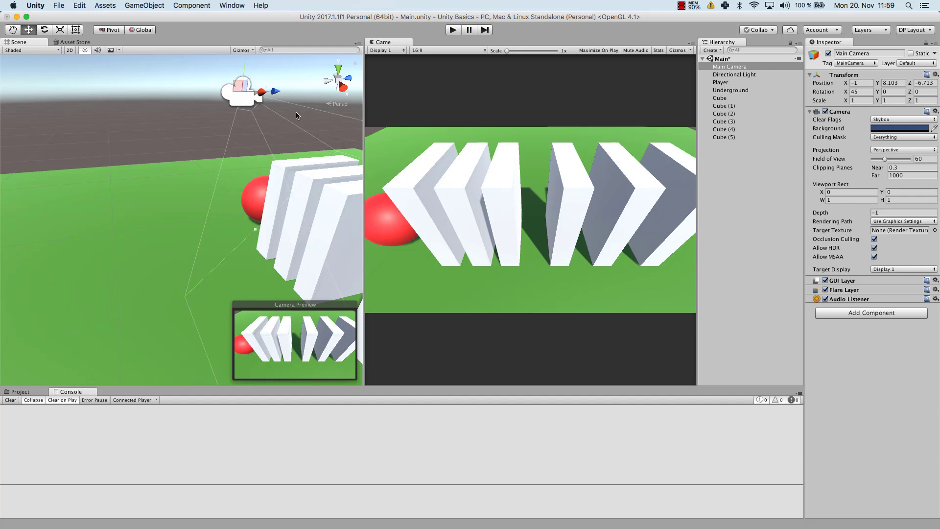
{"action": "left_click", "coordinate": [453, 30]}
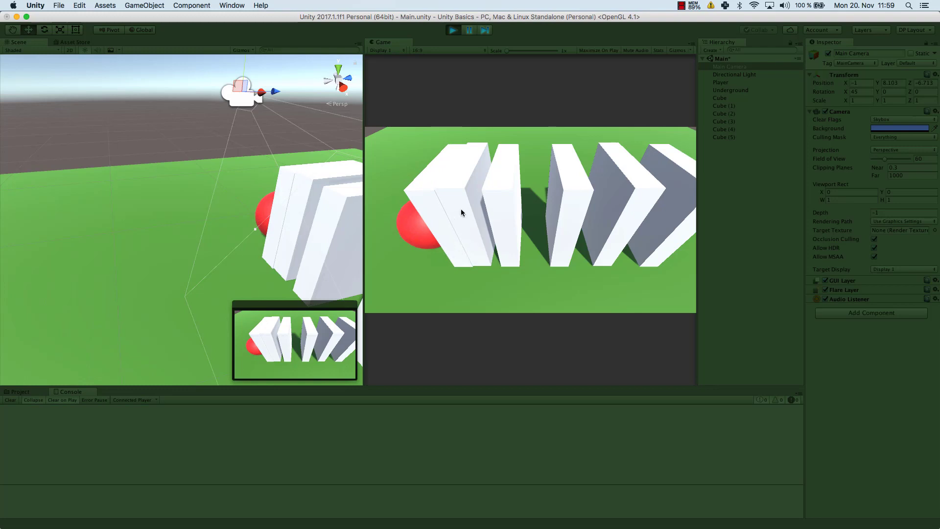
{"action": "left_click", "coordinate": [453, 30]}
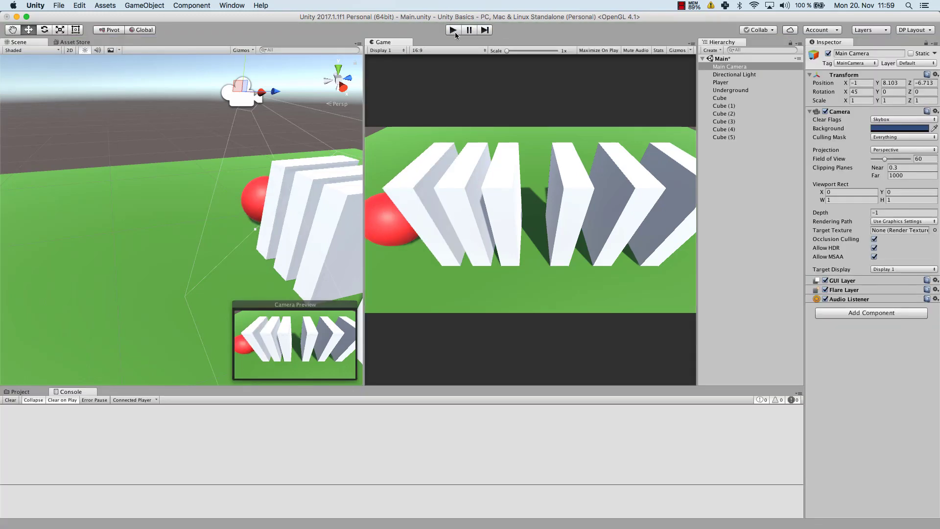
Step: Inspect the components of Cube through Cube (4) to find which cubes in the row lack a Rigidbody
{"action": "left_click", "coordinate": [724, 98]}
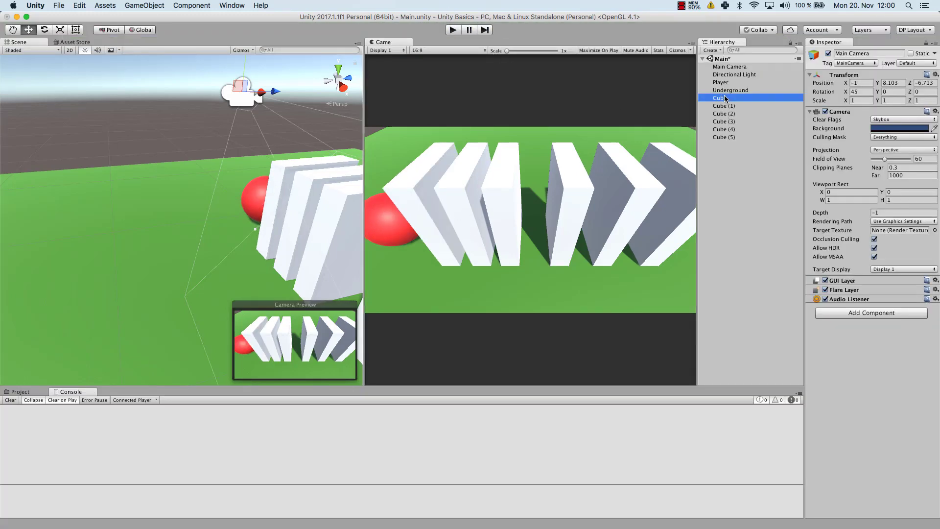
{"action": "left_click", "coordinate": [725, 106]}
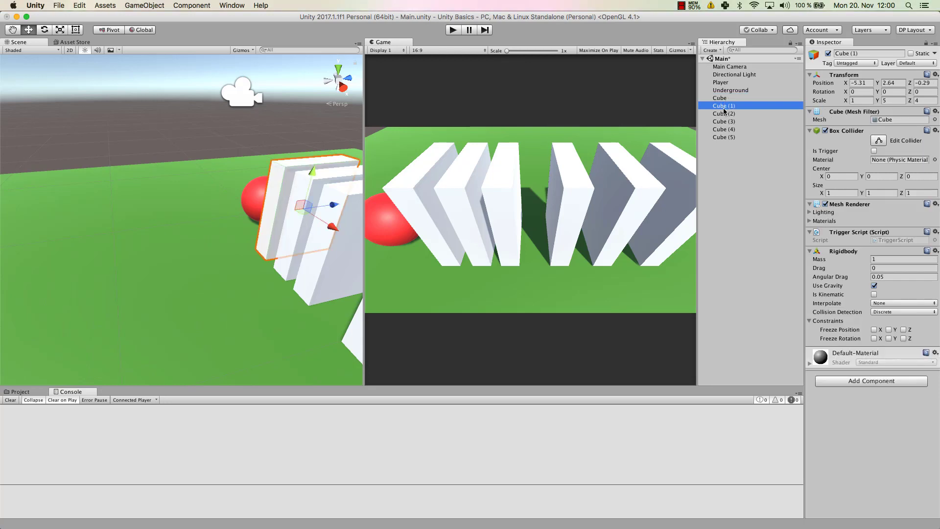
{"action": "left_click", "coordinate": [725, 99]}
{"action": "left_click", "coordinate": [726, 107]}
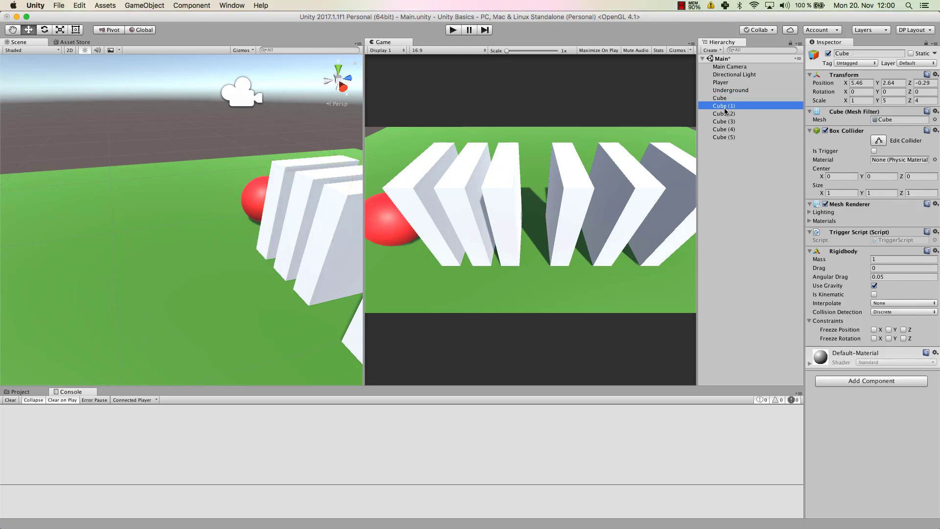
{"action": "left_click", "coordinate": [726, 114]}
{"action": "left_click", "coordinate": [726, 121]}
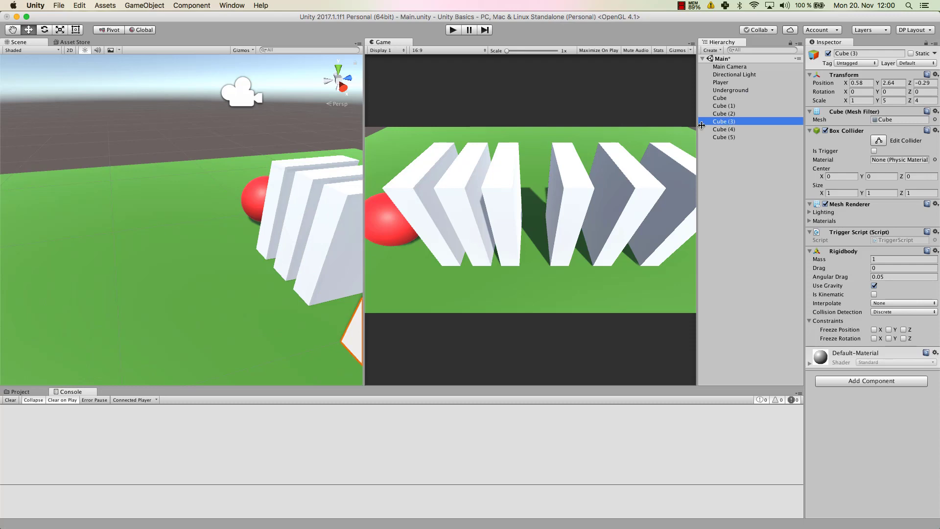
{"action": "left_click_drag", "start_coordinate": [287, 215], "coordinate": [453, 216], "text": "alt"}
{"action": "scroll", "coordinate": [452, 216], "scroll_direction": "down", "scroll_amount": 5}
{"action": "left_click", "coordinate": [739, 107]}
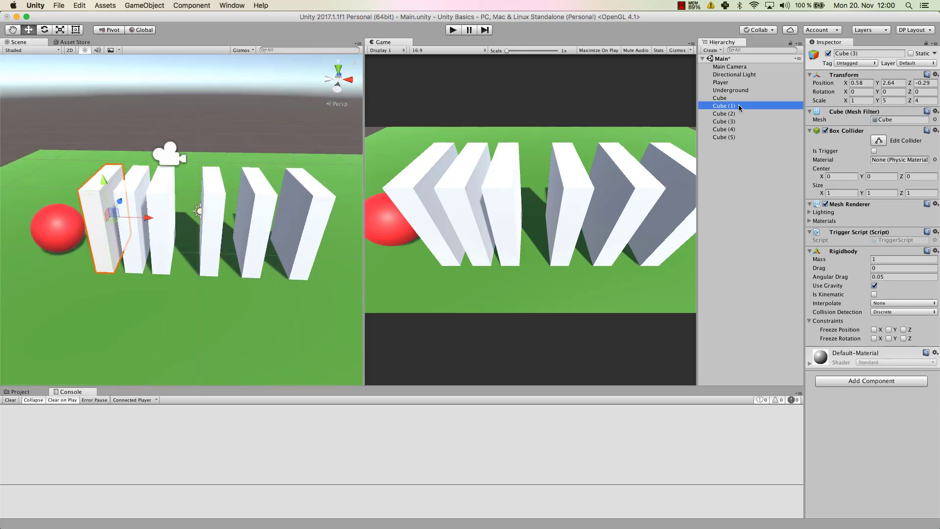
{"action": "left_click", "coordinate": [740, 98]}
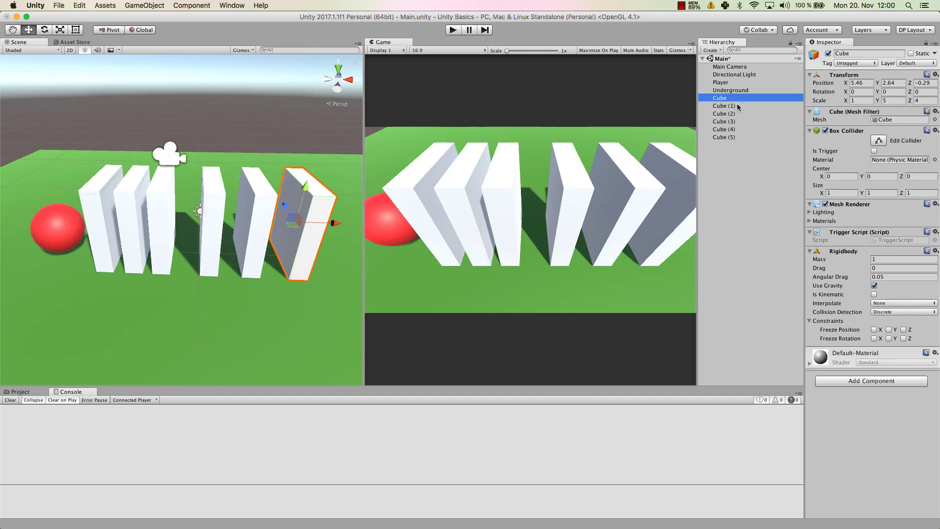
{"action": "left_click", "coordinate": [738, 107]}
{"action": "left_click", "coordinate": [739, 114]}
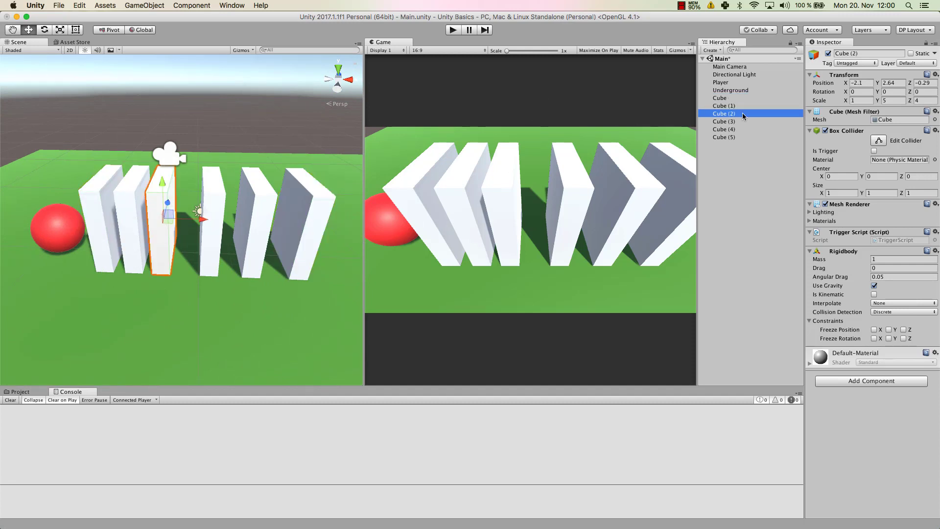
{"action": "left_click", "coordinate": [743, 121]}
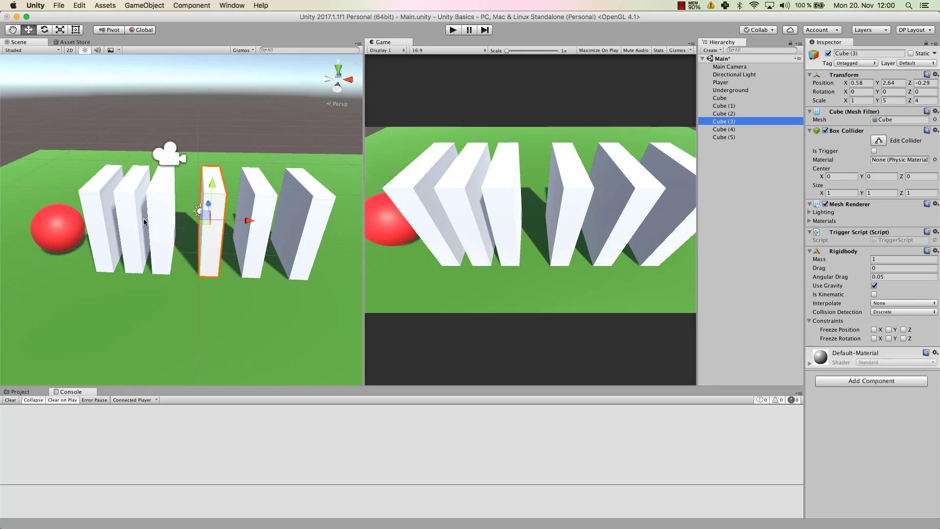
{"action": "left_click", "coordinate": [734, 129]}
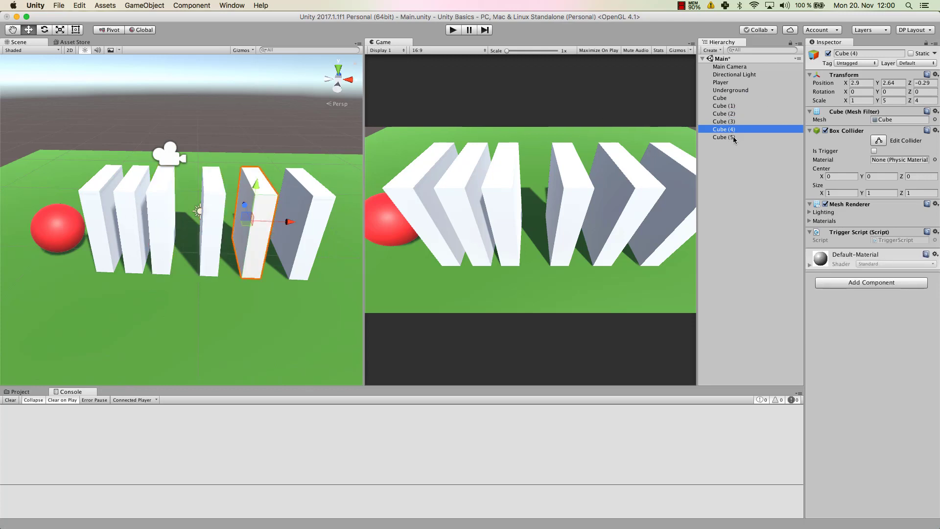
Step: Add a Rigidbody physics component to Cube (5), the second slab from the ball
{"action": "left_click", "coordinate": [735, 138]}
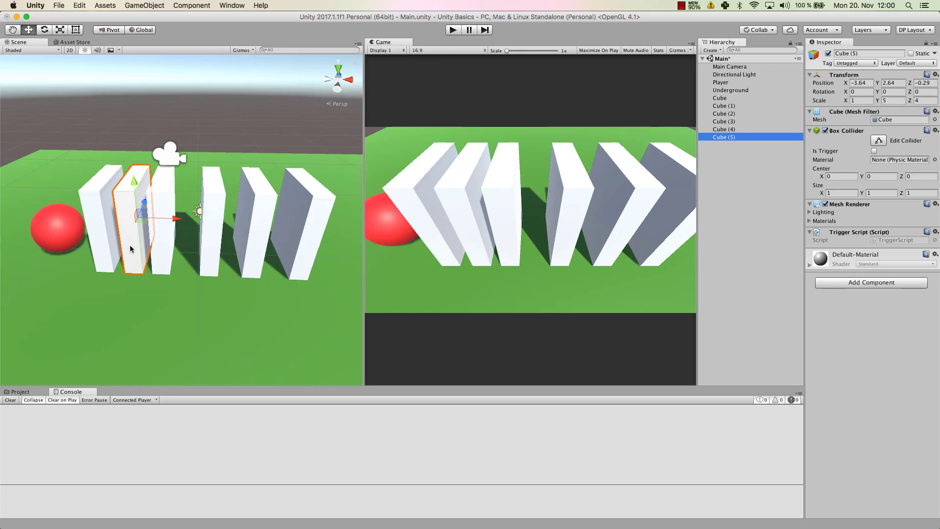
{"action": "left_click", "coordinate": [865, 284]}
{"action": "left_click", "coordinate": [857, 340]}
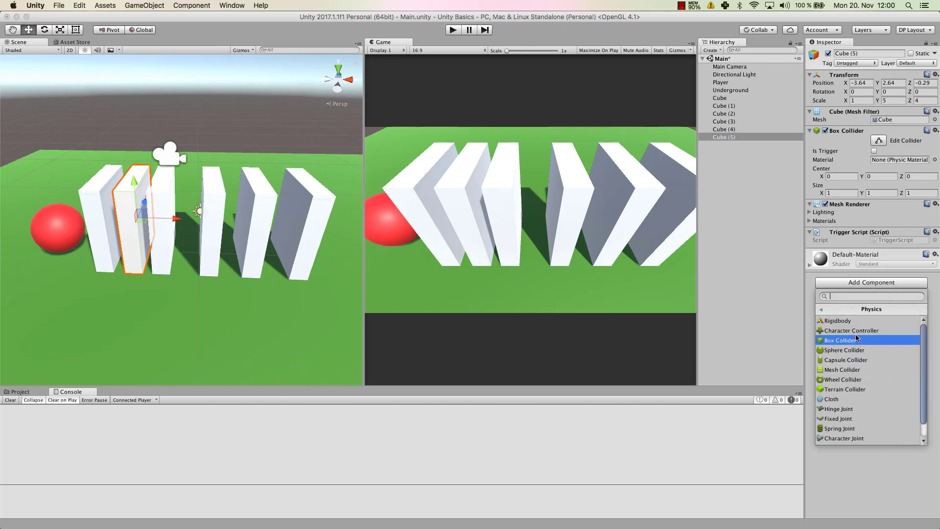
{"action": "left_click", "coordinate": [852, 322]}
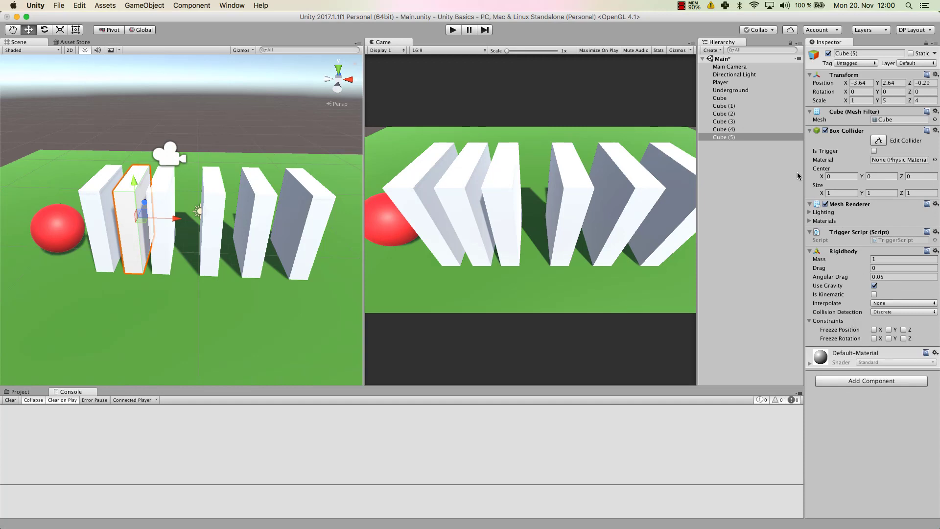
Step: Add a 3D physics Rigidbody component to Cube (4) and run a brief play-test
{"action": "left_click", "coordinate": [736, 123]}
{"action": "left_click", "coordinate": [733, 116]}
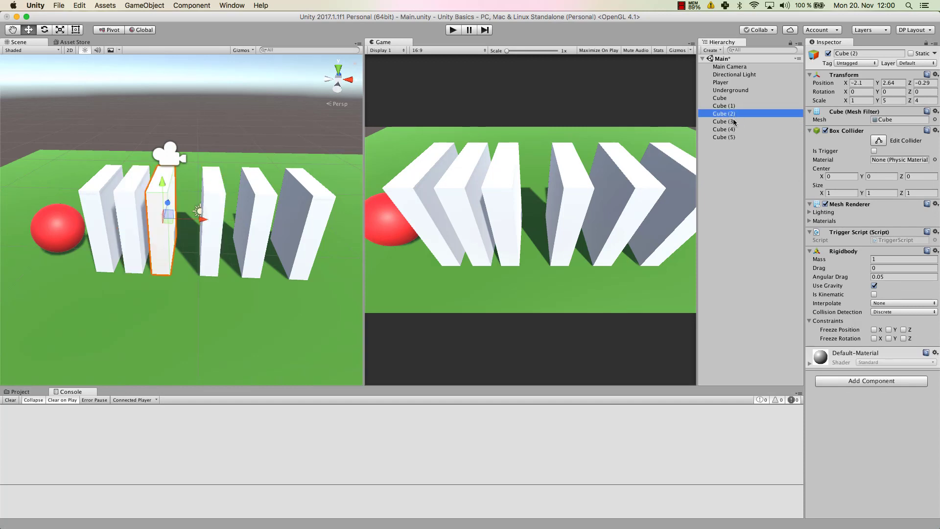
{"action": "left_click", "coordinate": [734, 129]}
{"action": "left_click", "coordinate": [854, 293]}
{"action": "left_click", "coordinate": [853, 284]}
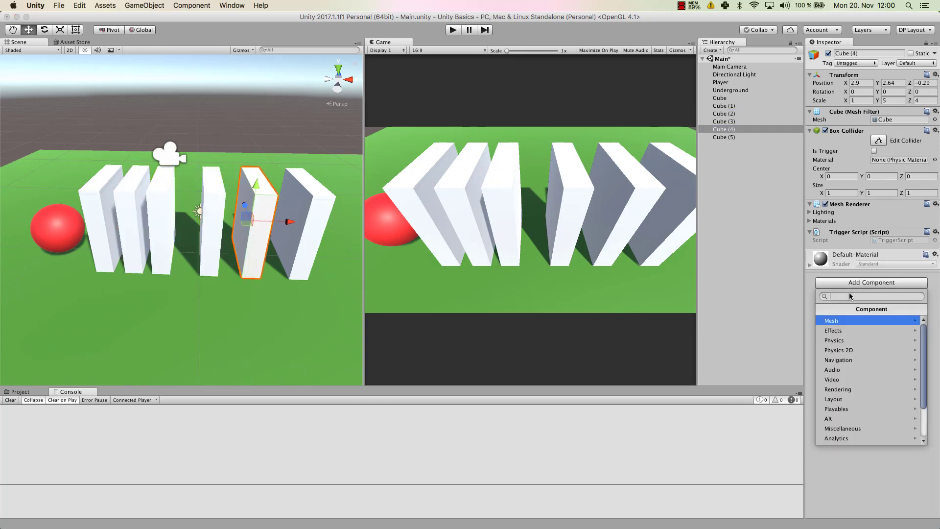
{"action": "left_click", "coordinate": [848, 350]}
{"action": "left_click", "coordinate": [821, 310]}
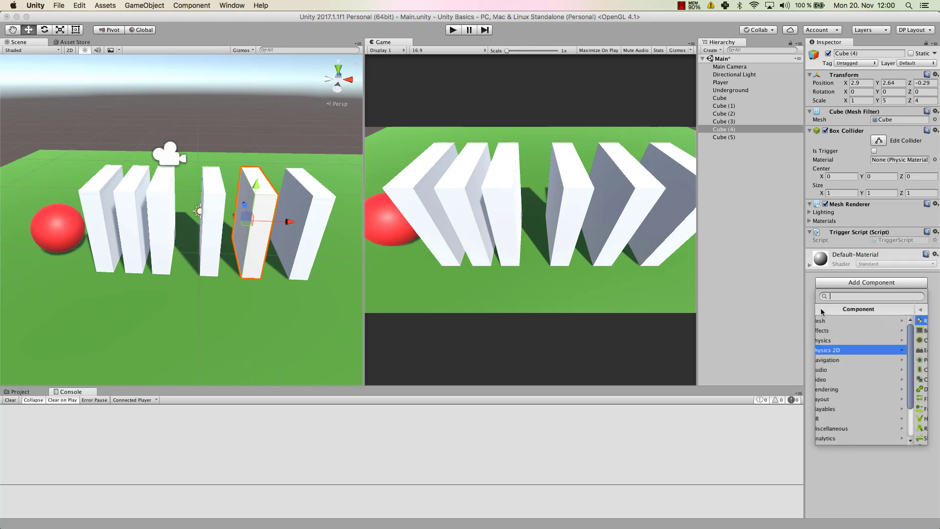
{"action": "left_click", "coordinate": [843, 341]}
{"action": "left_click", "coordinate": [838, 320]}
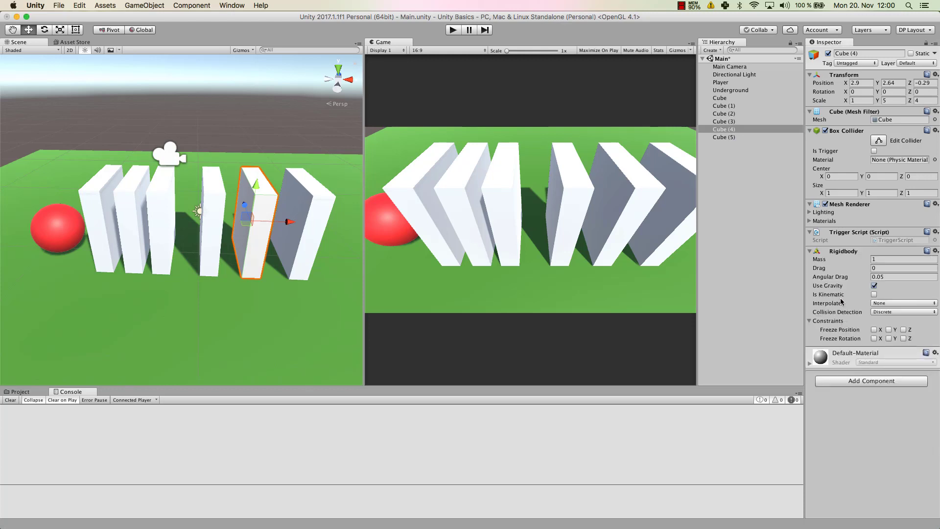
{"action": "left_click", "coordinate": [453, 30]}
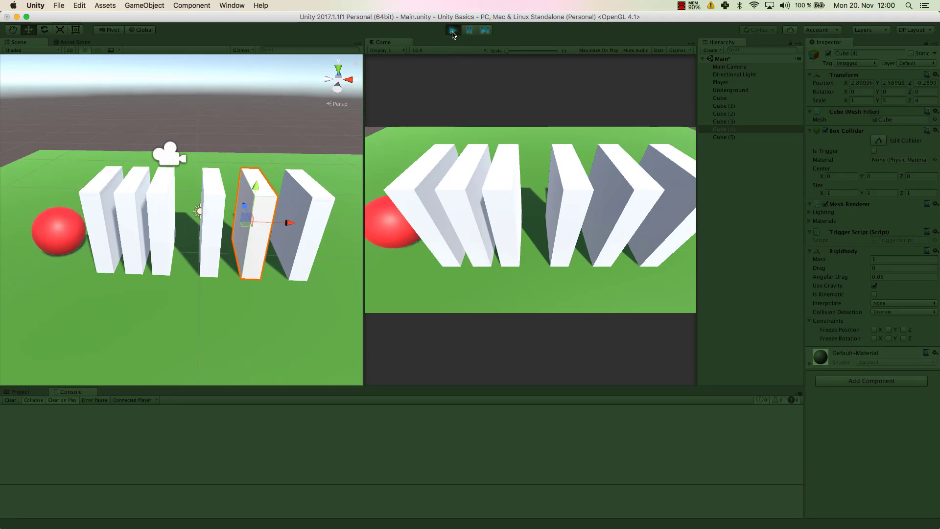
{"action": "left_click", "coordinate": [453, 30]}
Step: Delete Cube (5), the second slab from the ball, and play-test pushing over the remaining cubes with the ball
{"action": "left_click", "coordinate": [111, 189]}
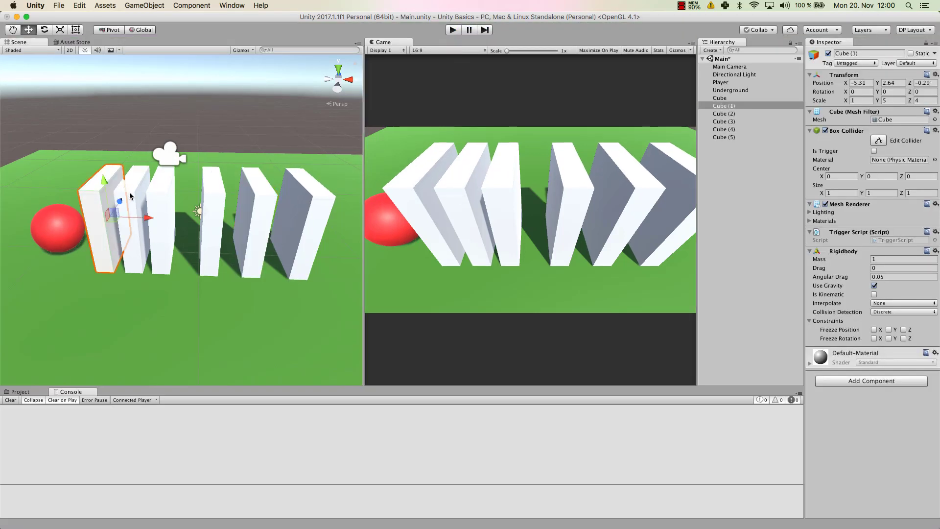
{"action": "left_click", "coordinate": [136, 201]}
{"action": "right_click_drag", "start_coordinate": [135, 201], "coordinate": [135, 203]}
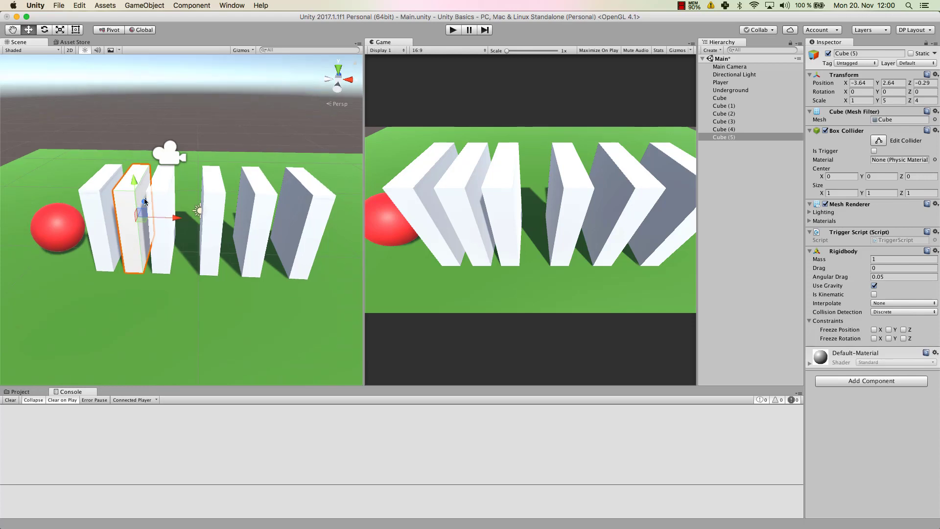
{"action": "right_click", "coordinate": [736, 137]}
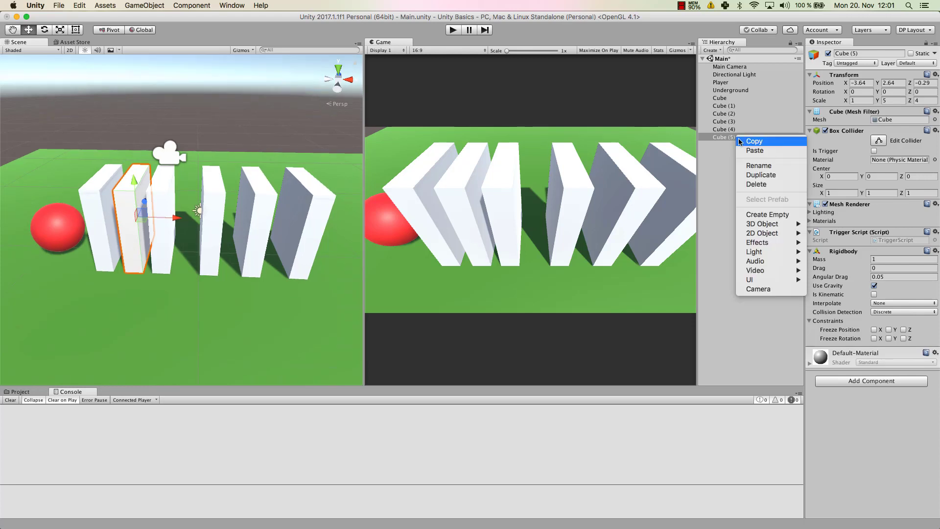
{"action": "left_click", "coordinate": [757, 184]}
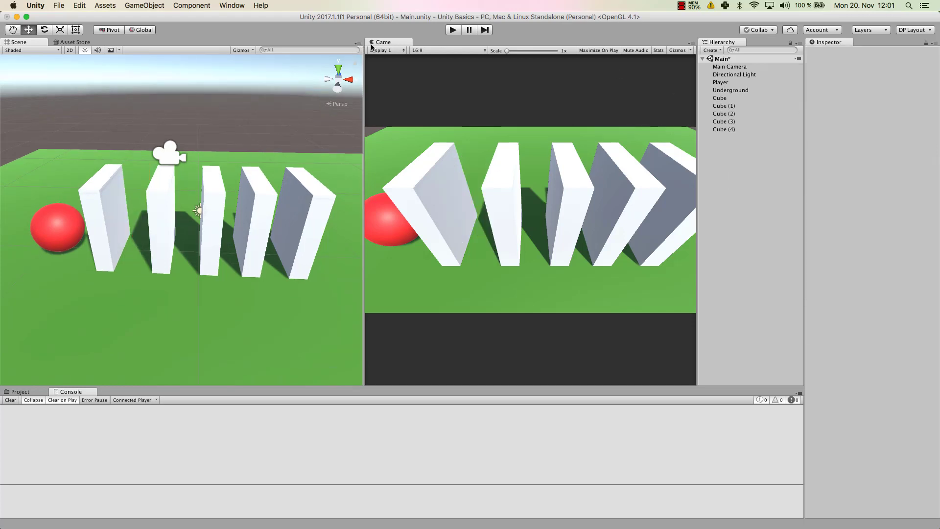
{"action": "left_click", "coordinate": [454, 30]}
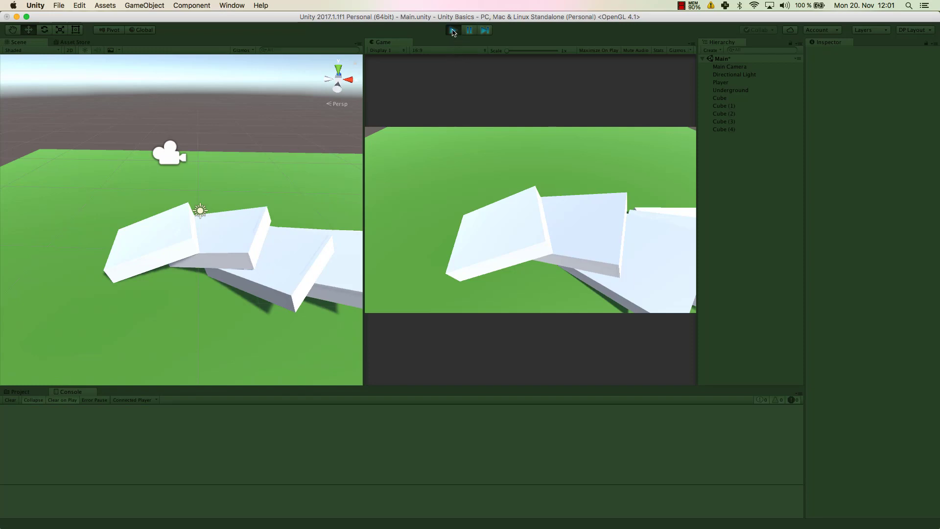
{"action": "left_click", "coordinate": [453, 31]}
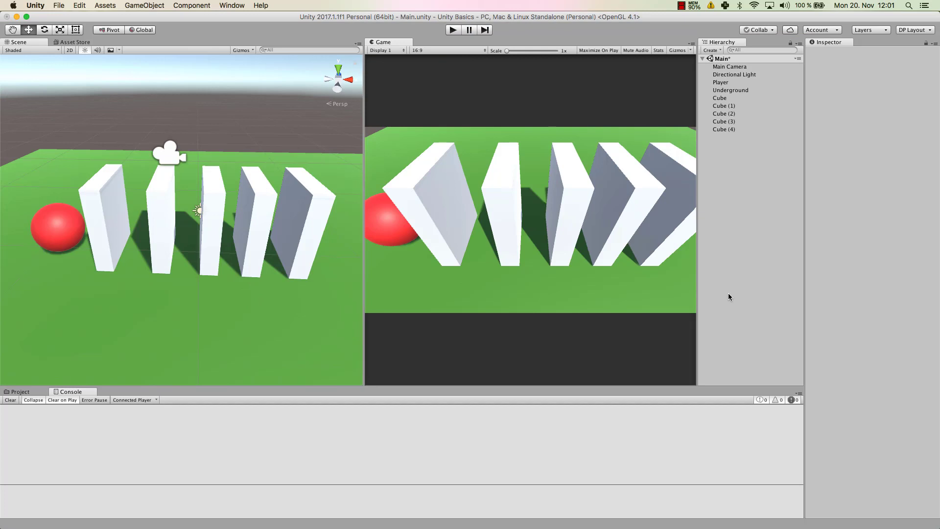